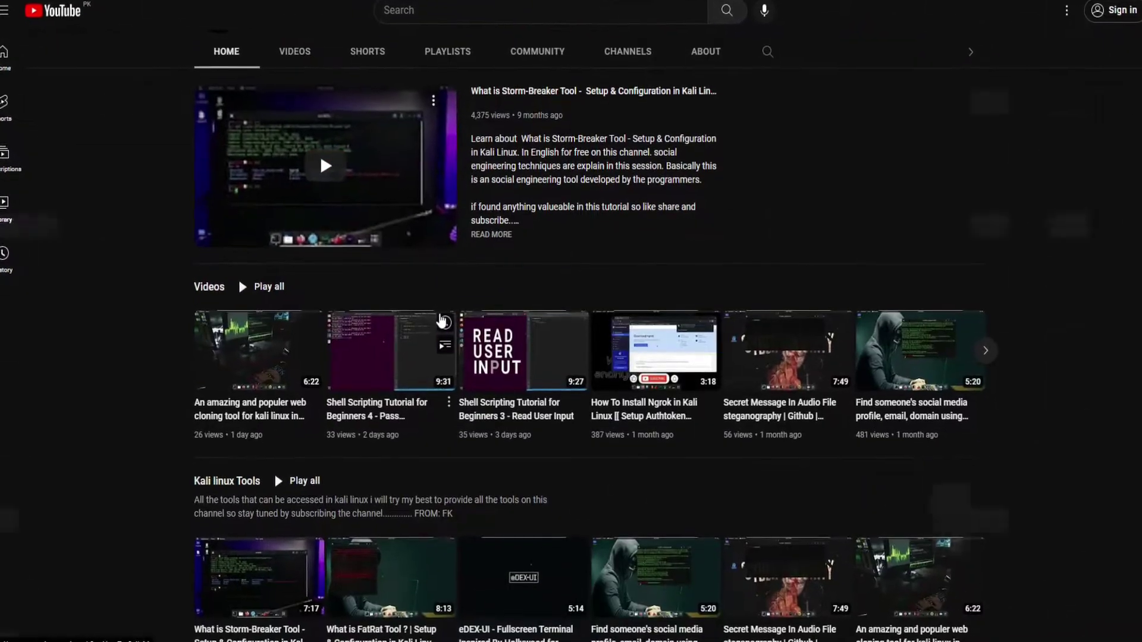
# - Scroll down the channel's Home page and switch to its Videos tab
pyautogui.scroll(-7, 442, 322)
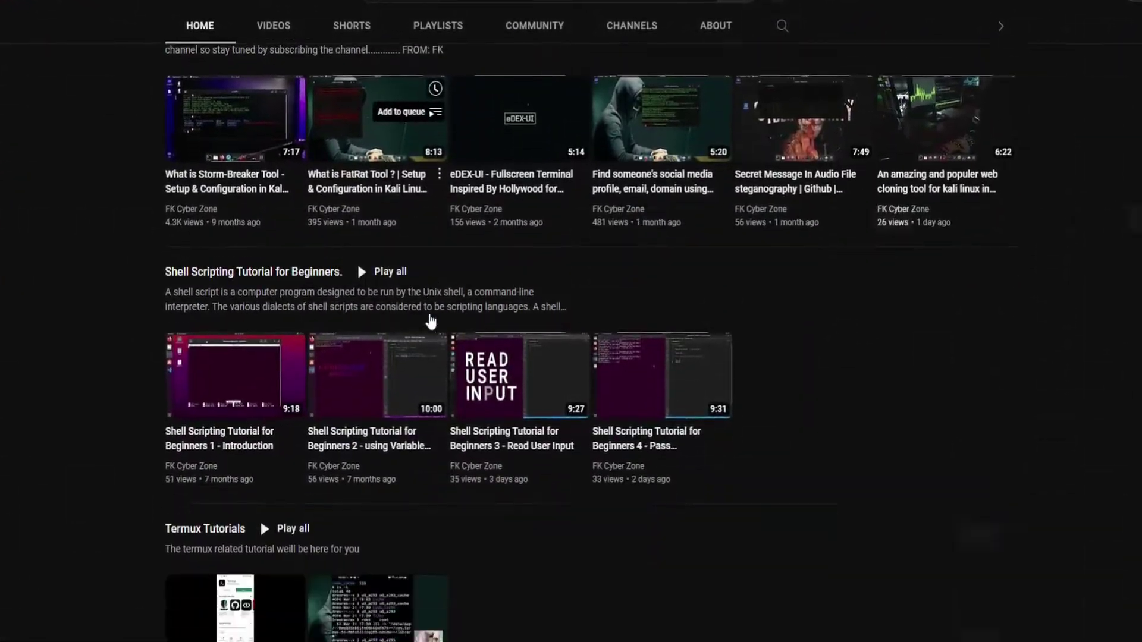
pyautogui.scroll(-3, 431, 321)
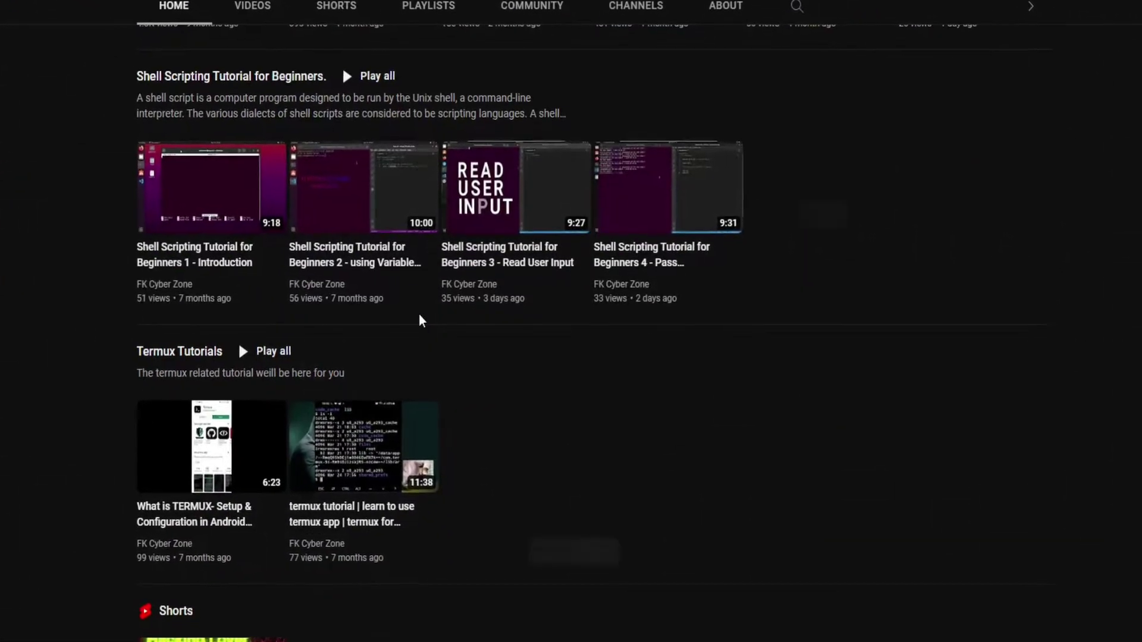
pyautogui.scroll(-3, 420, 320)
pyautogui.click(252, 6)
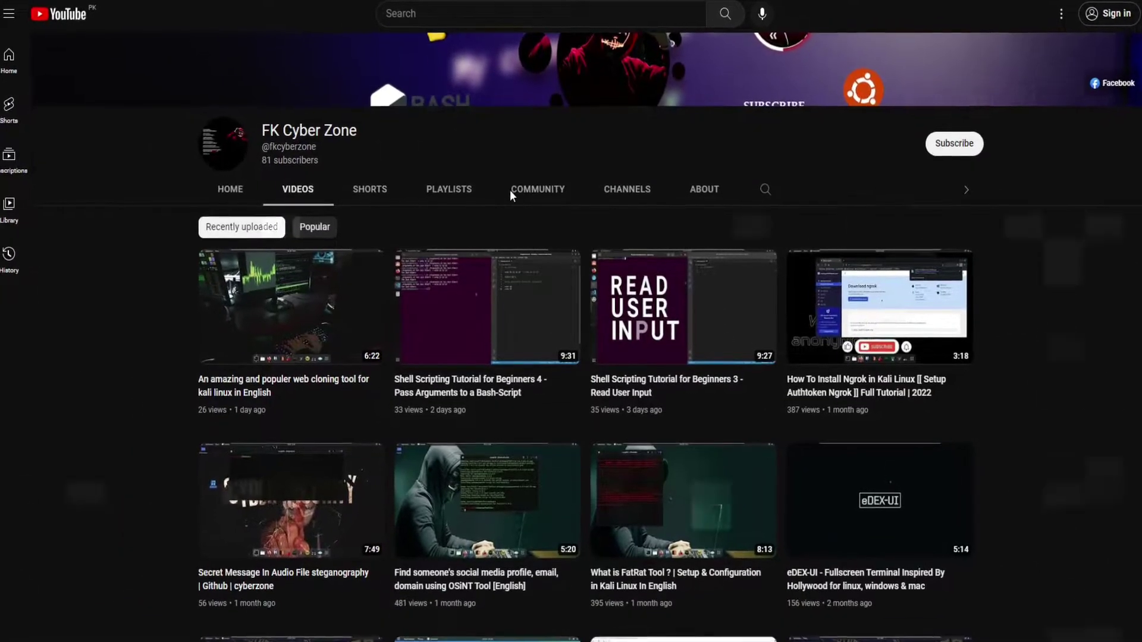
# - Browse down through the channel's Recently uploaded video grid
pyautogui.scroll(-3, 511, 192)
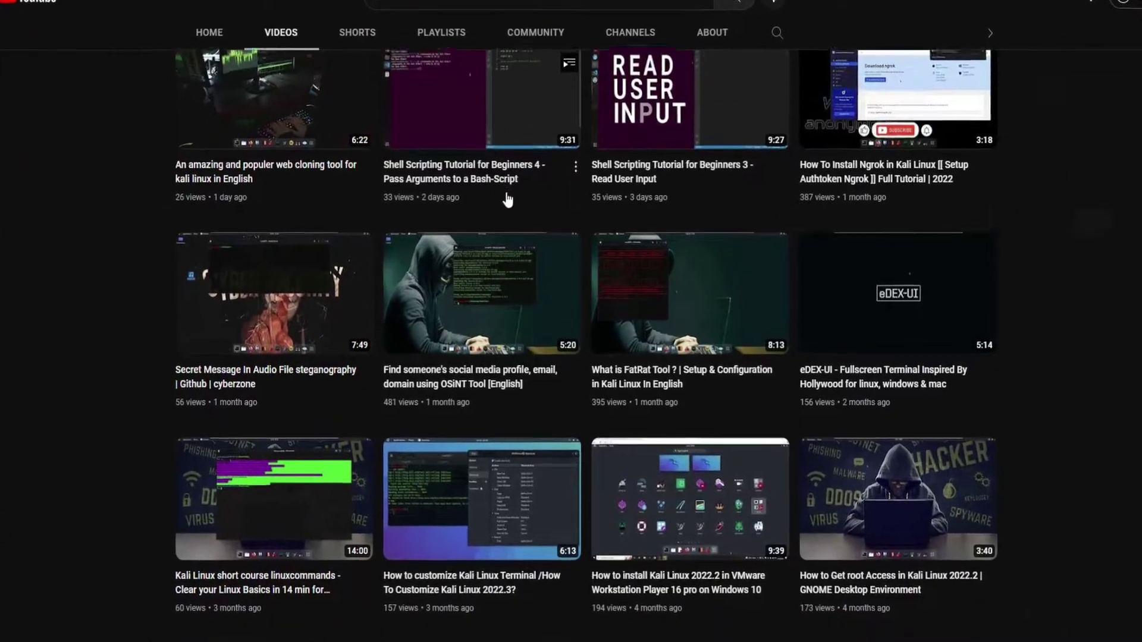
pyautogui.scroll(-1, 507, 199)
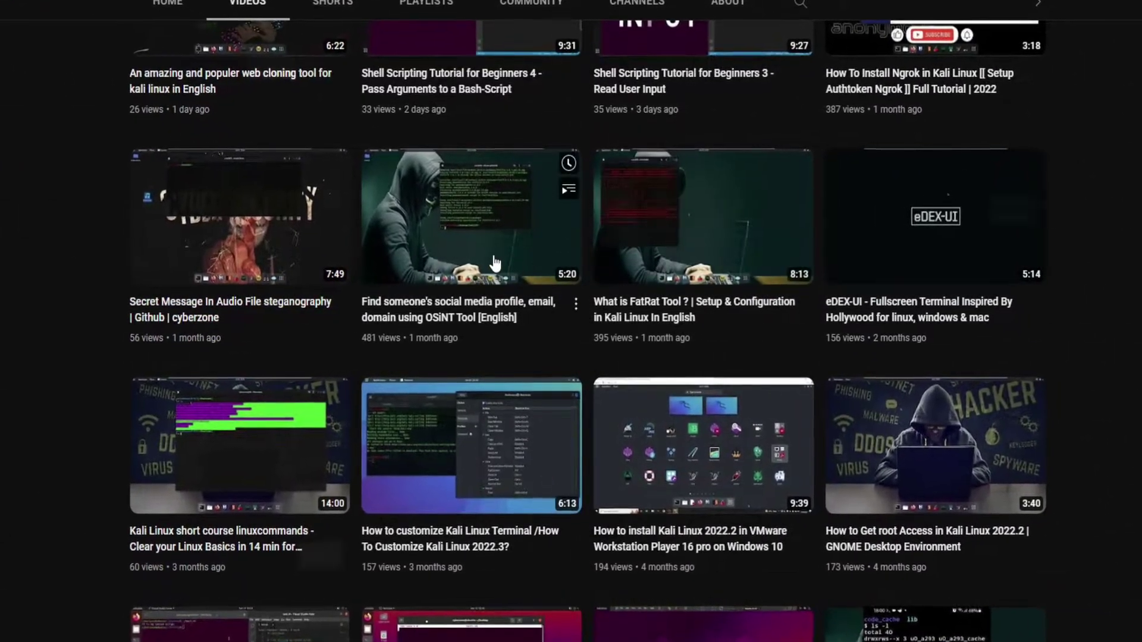
pyautogui.scroll(-3, 494, 261)
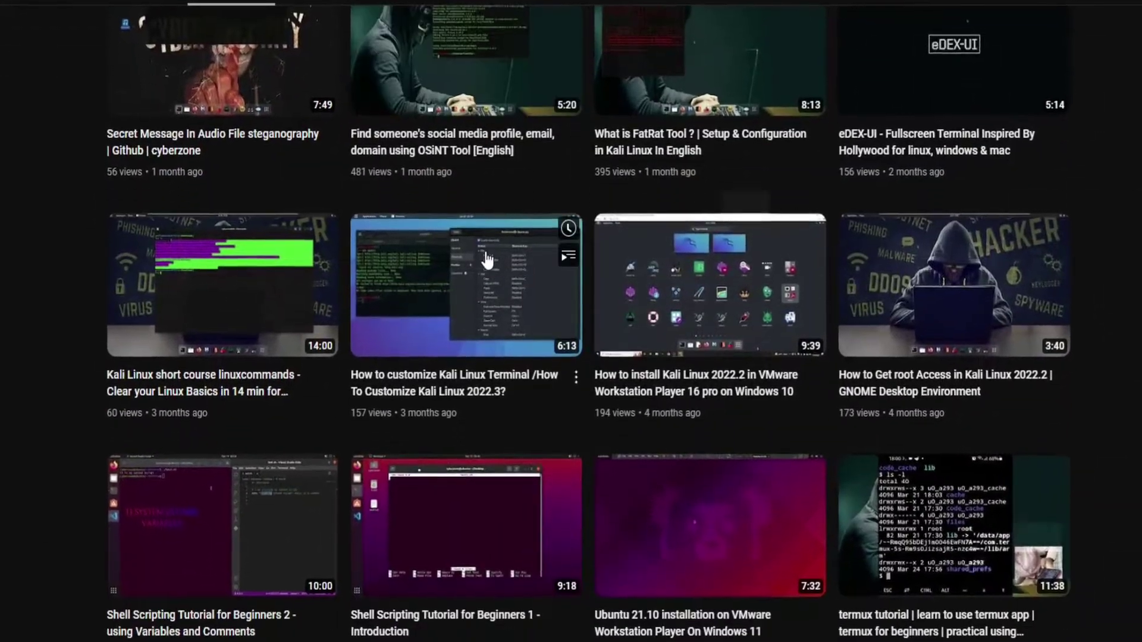
pyautogui.scroll(-2, 486, 260)
pyautogui.scroll(-2, 480, 255)
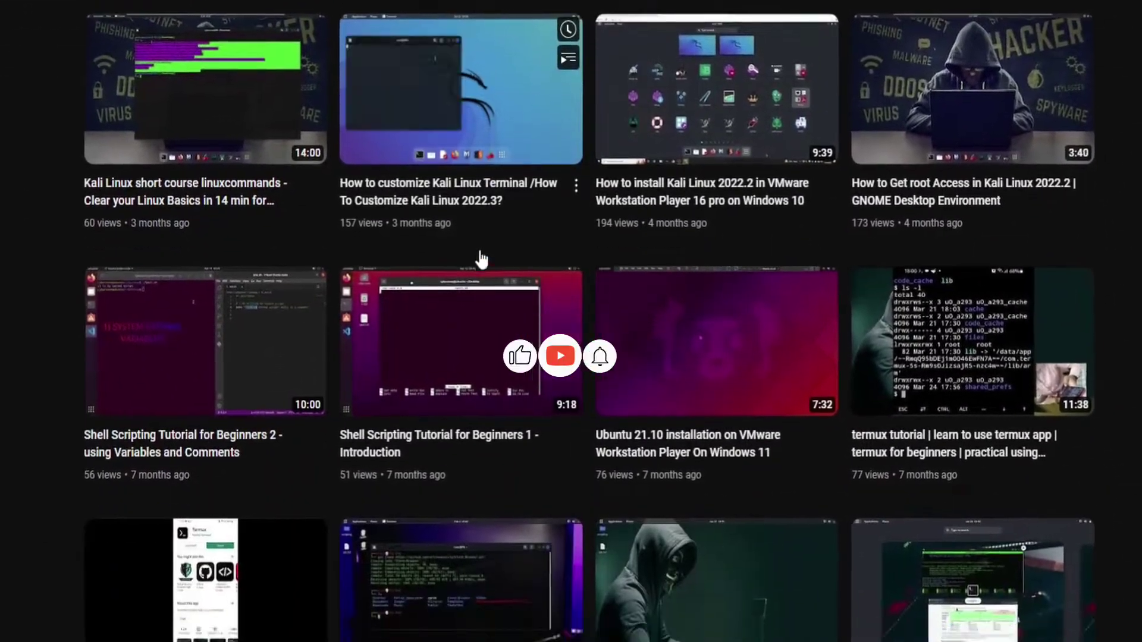
pyautogui.scroll(-1, 481, 258)
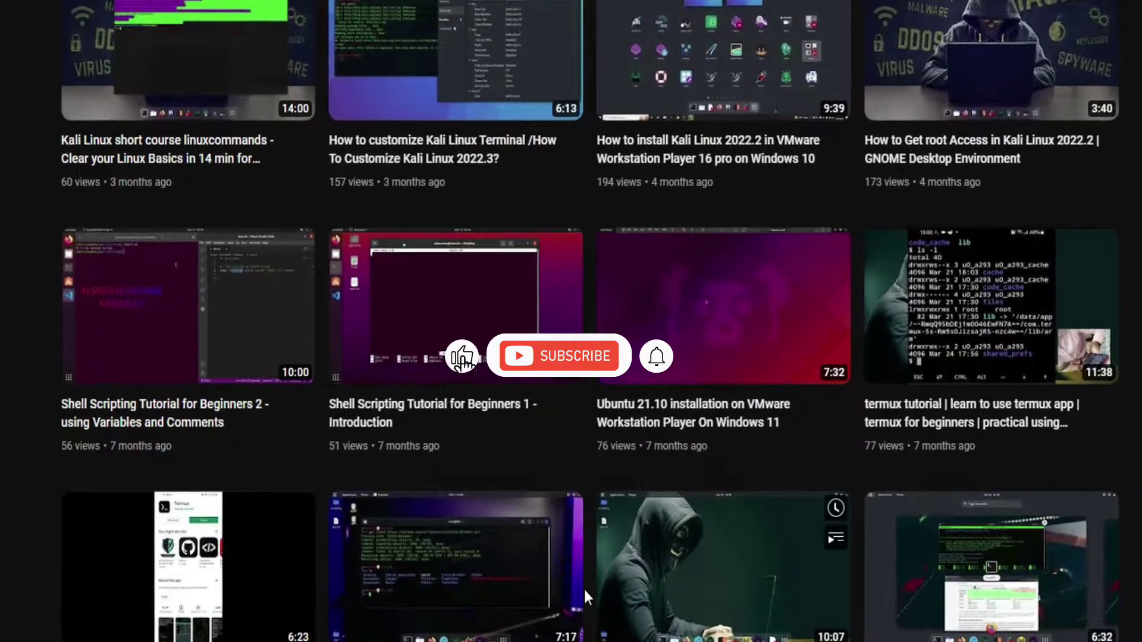
pyautogui.moveTo(469, 605)
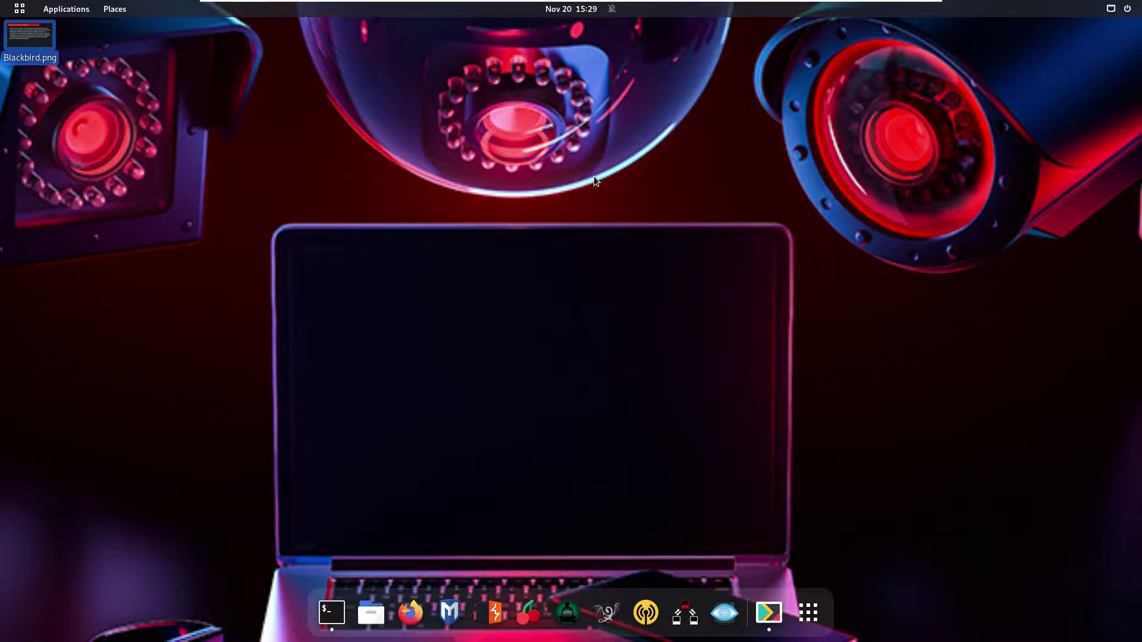
# - Launch Firefox and search Google for 'black bird github'
pyautogui.click(411, 612)
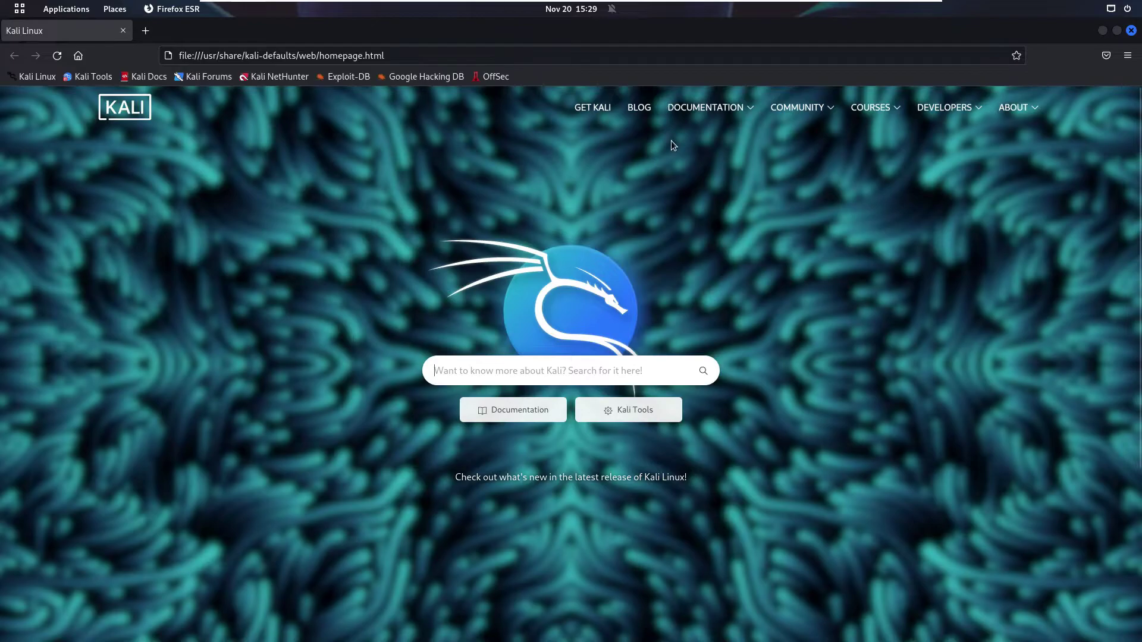
pyautogui.click(417, 57)
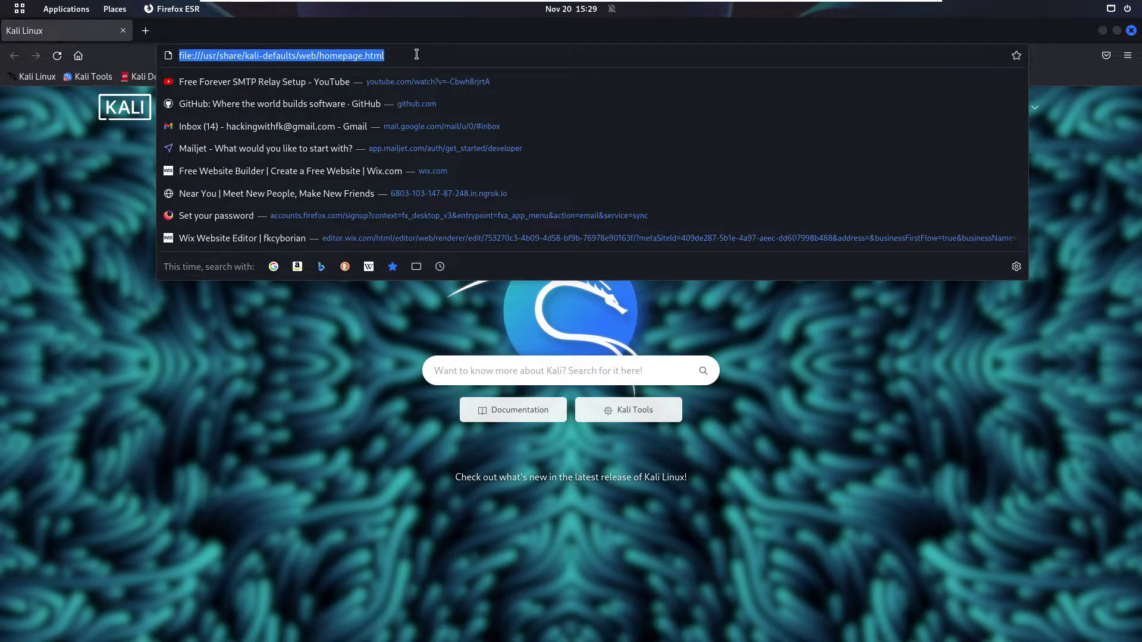
pyautogui.write('black bir')
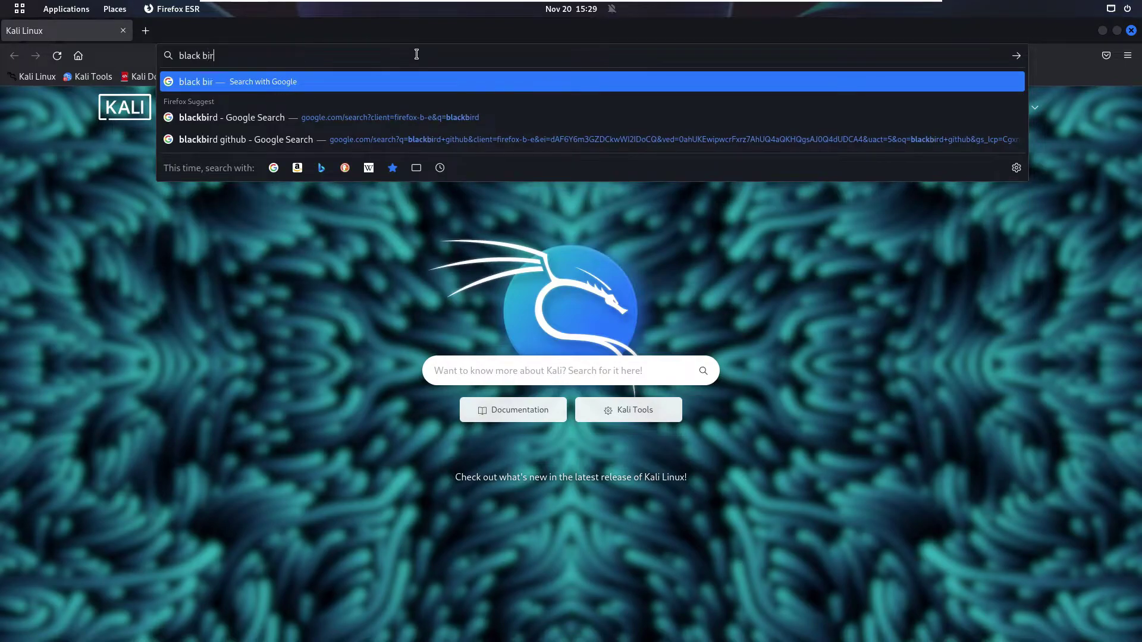
pyautogui.write('d github')
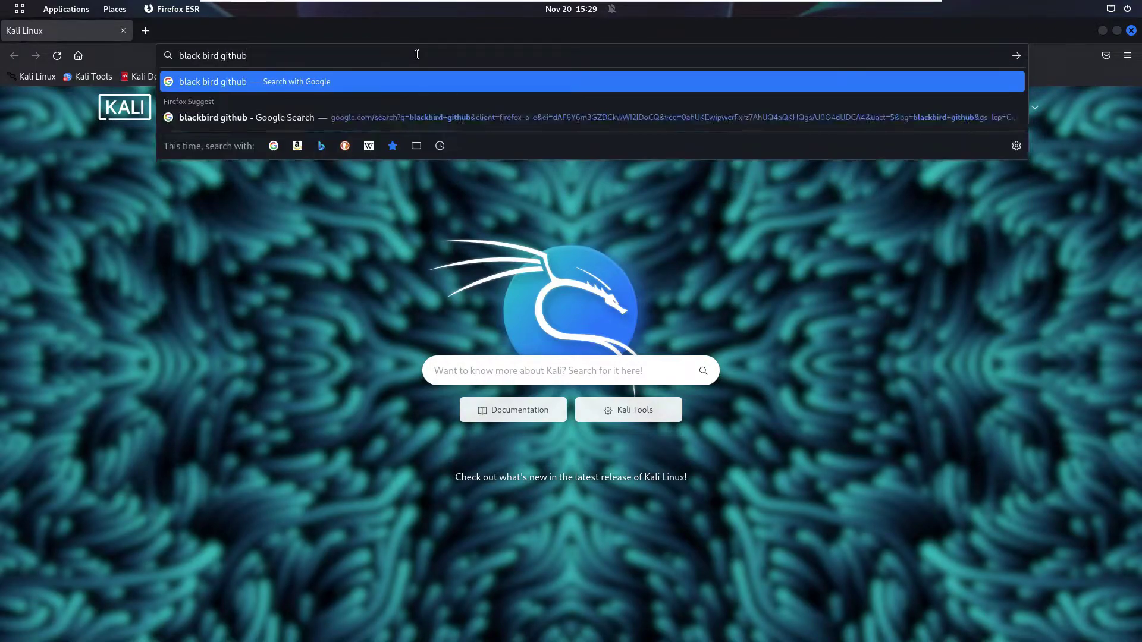
pyautogui.press('Return')
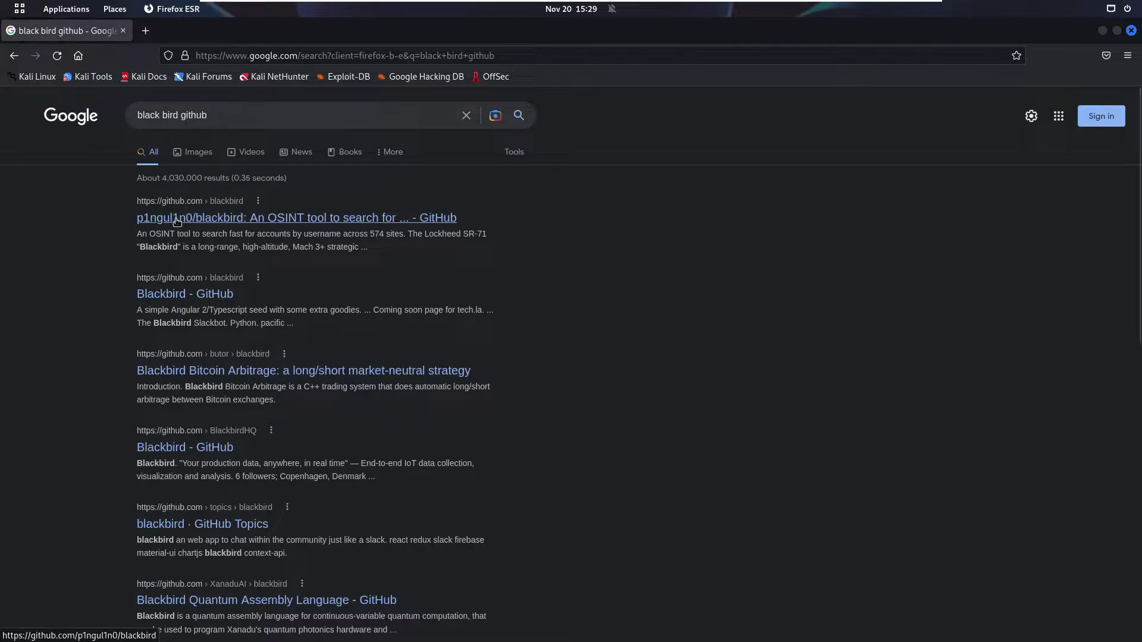
# - Open the Blackbird GitHub repository and read its README, noting the 574 sites count
pyautogui.click(184, 221)
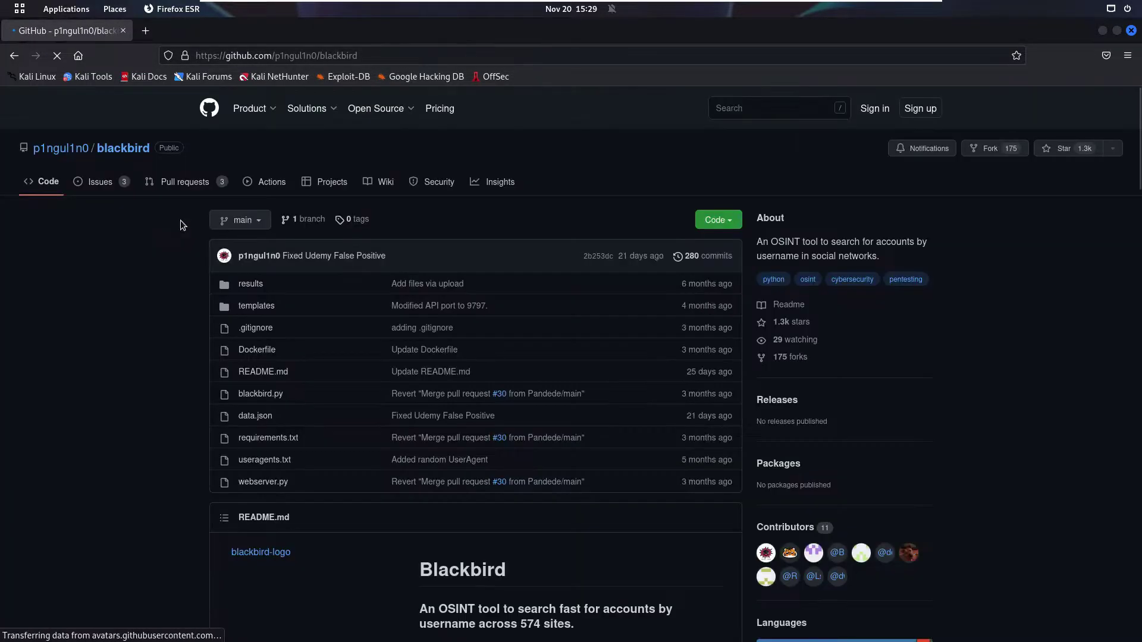
pyautogui.scroll(-1, 164, 223)
pyautogui.scroll(-6, 164, 227)
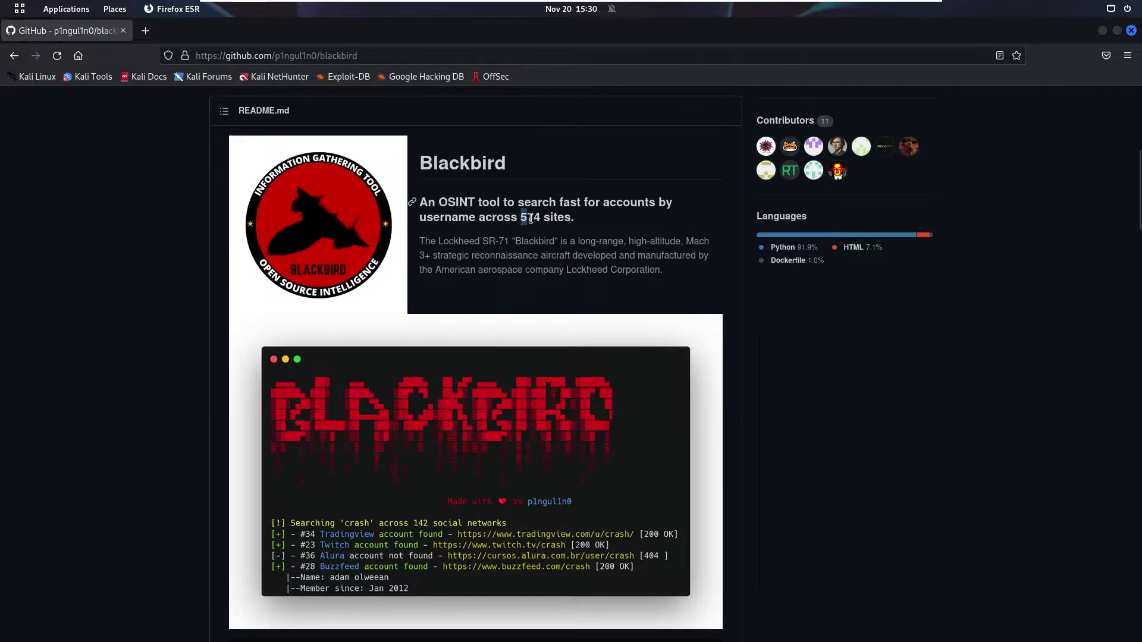
pyautogui.moveTo(531, 218); pyautogui.dragTo(546, 218)
pyautogui.click(589, 220)
pyautogui.scroll(-3, 586, 222)
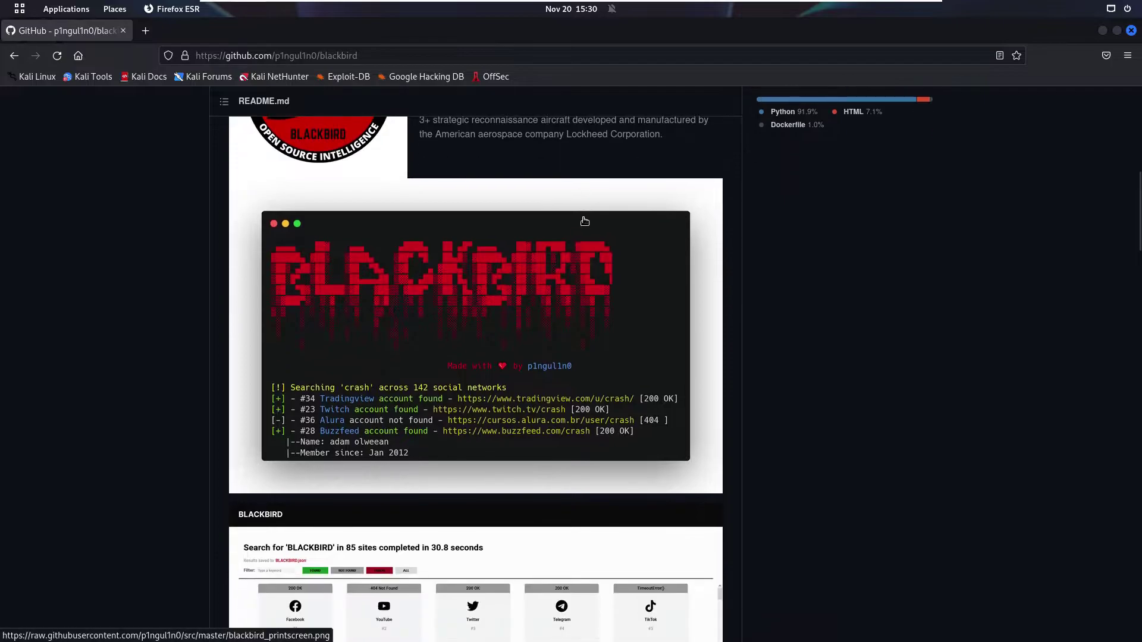
pyautogui.scroll(-3, 416, 209)
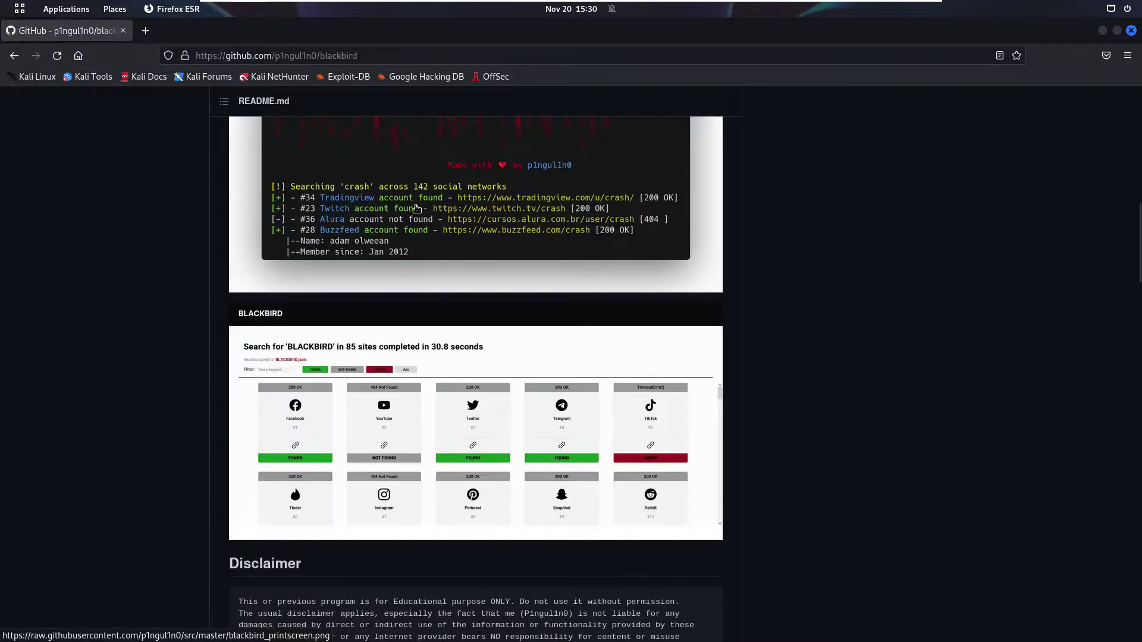
pyautogui.scroll(3, 415, 211)
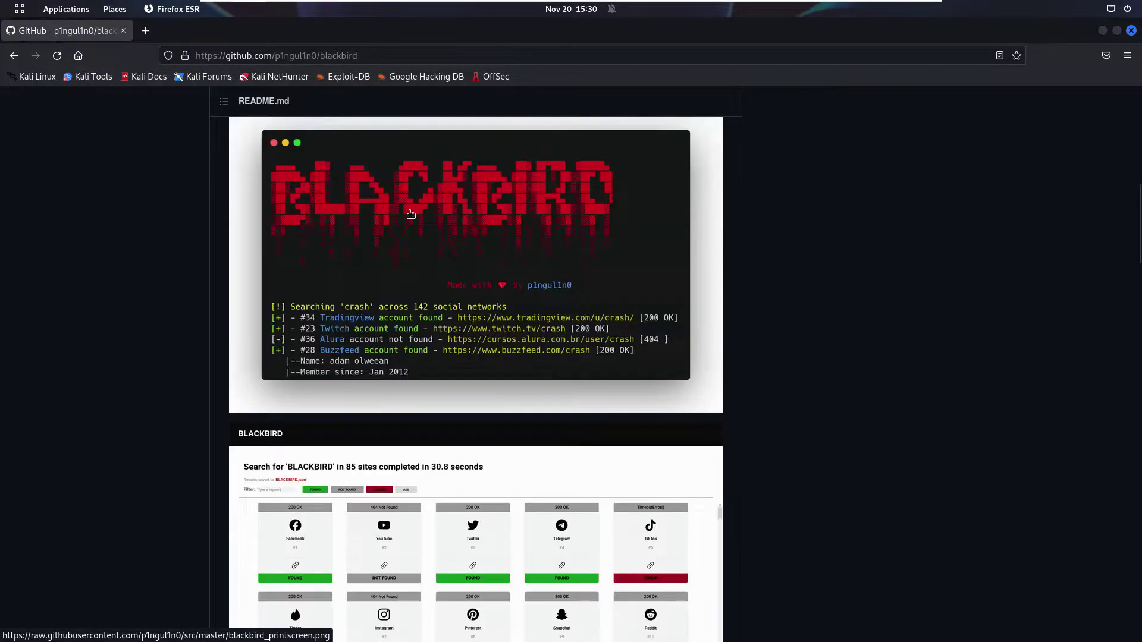
pyautogui.scroll(-4, 382, 230)
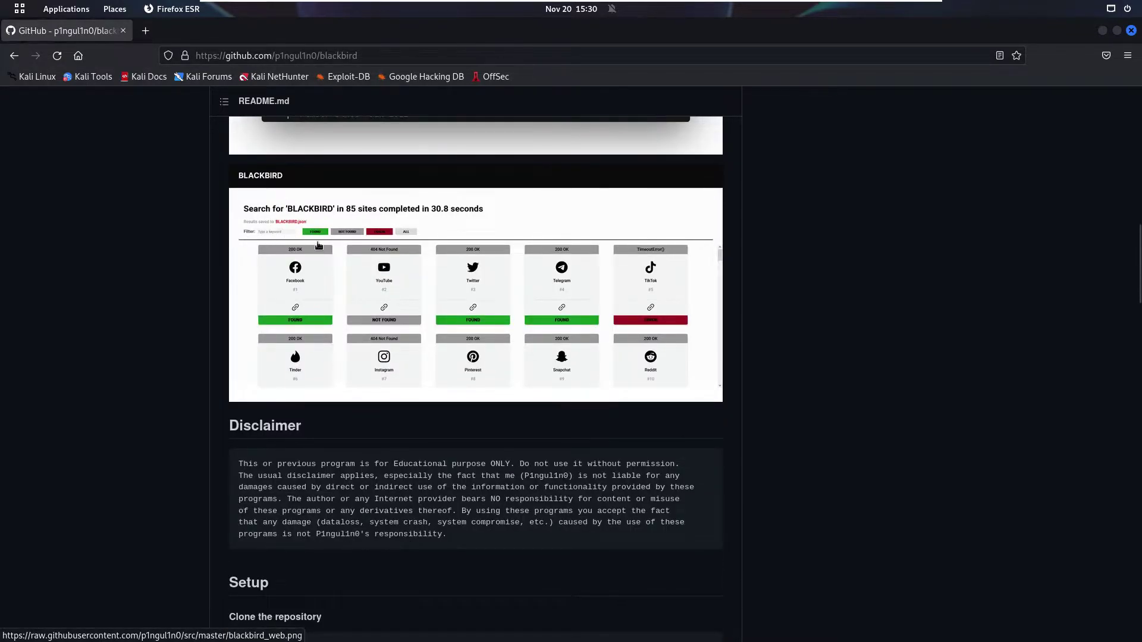
pyautogui.scroll(-5, 408, 263)
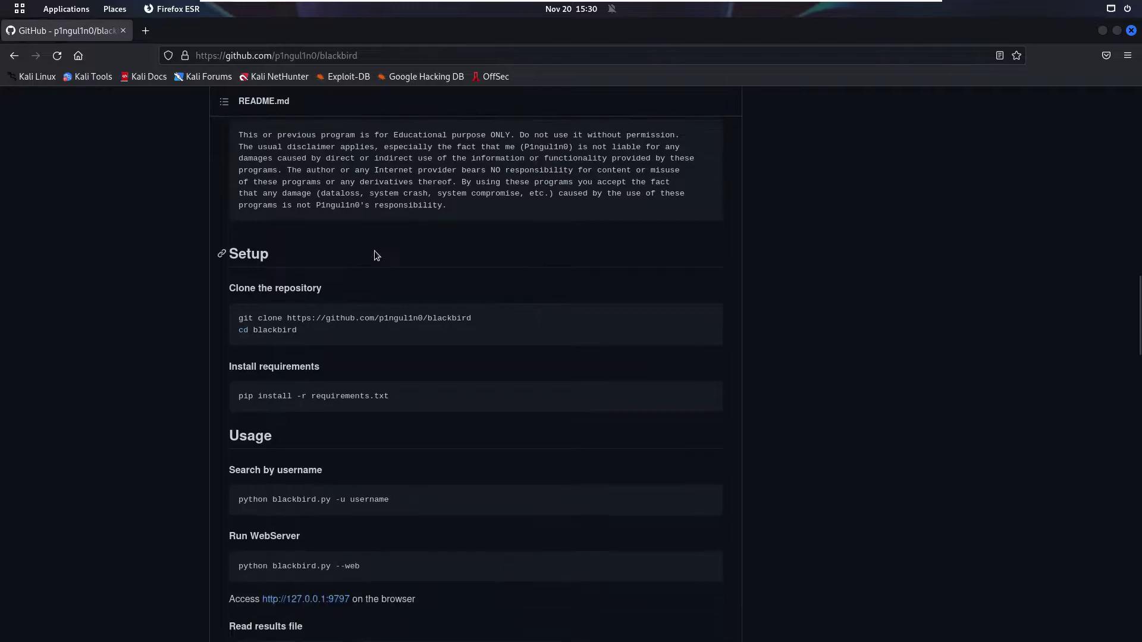
pyautogui.scroll(15, 351, 409)
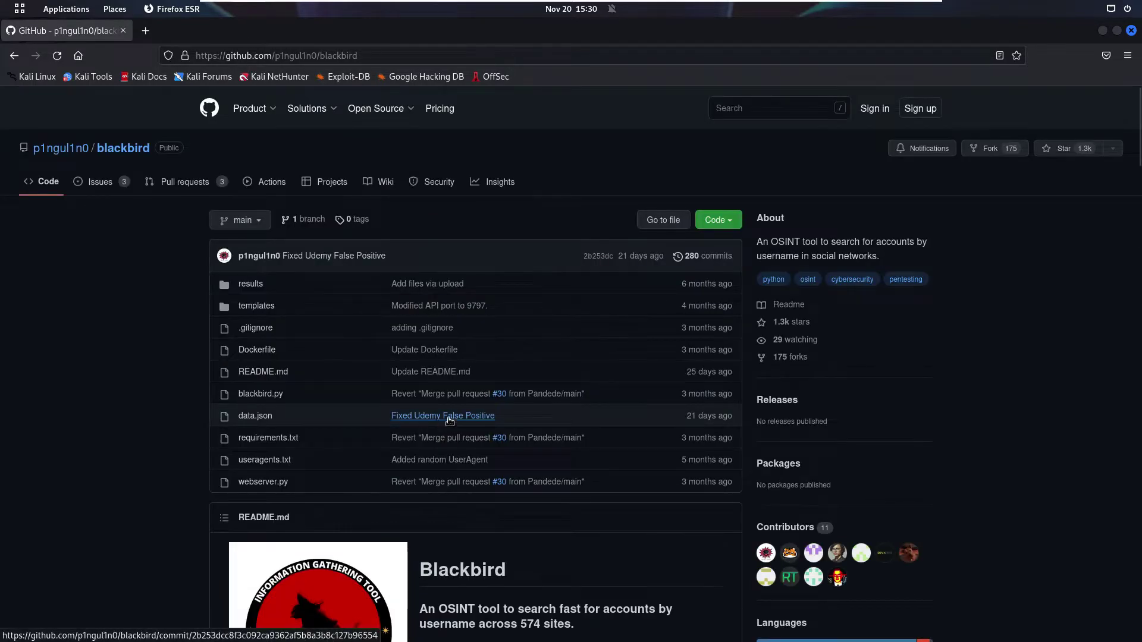
# - Copy the repository's HTTPS clone URL and minimise Firefox to the desktop
pyautogui.click(733, 219)
pyautogui.click(718, 304)
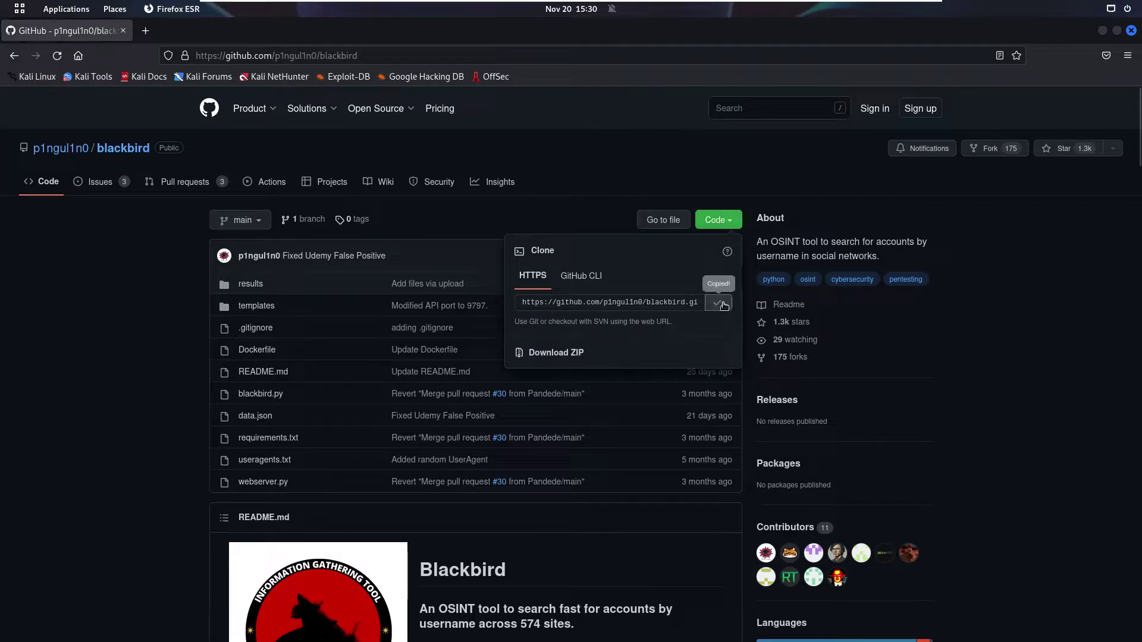
pyautogui.click(1102, 30)
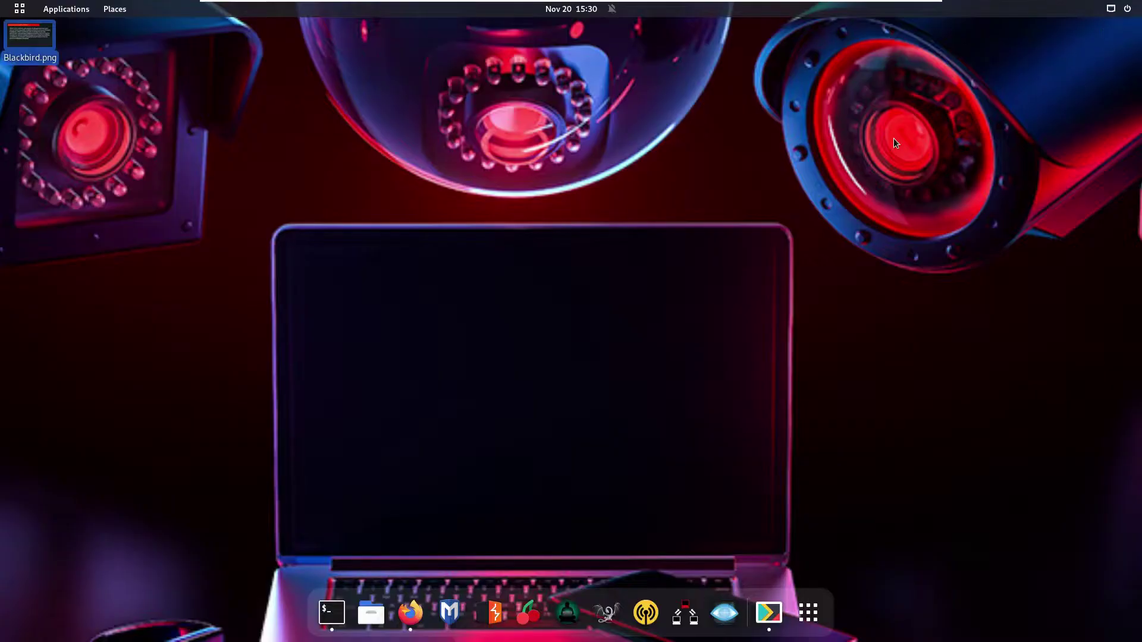
# - Open a terminal and change into the ~/Desktop folder
pyautogui.click(332, 613)
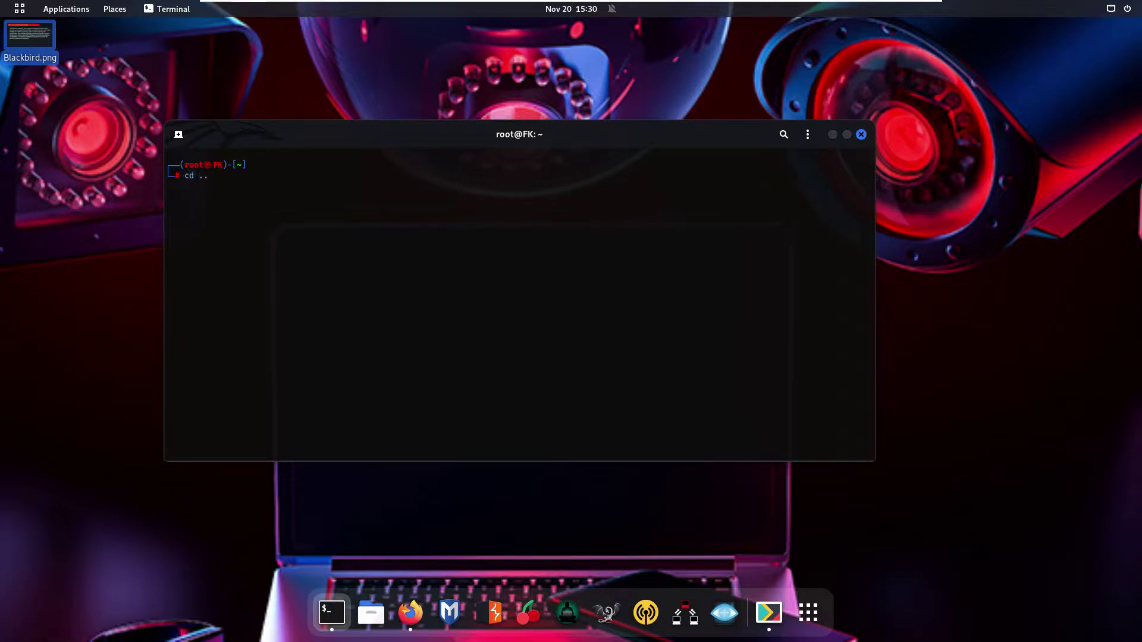
pyautogui.write('cd Do')
pyautogui.press('BackSpace')
pyautogui.write('esktop')
pyautogui.press('Return')
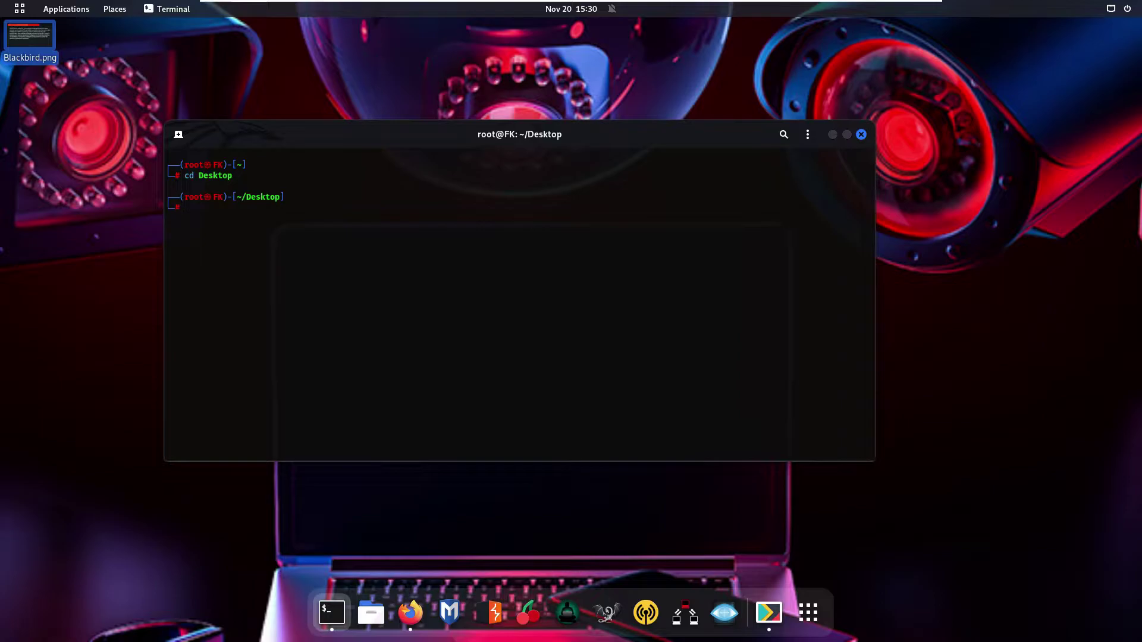
pyautogui.write('git ')
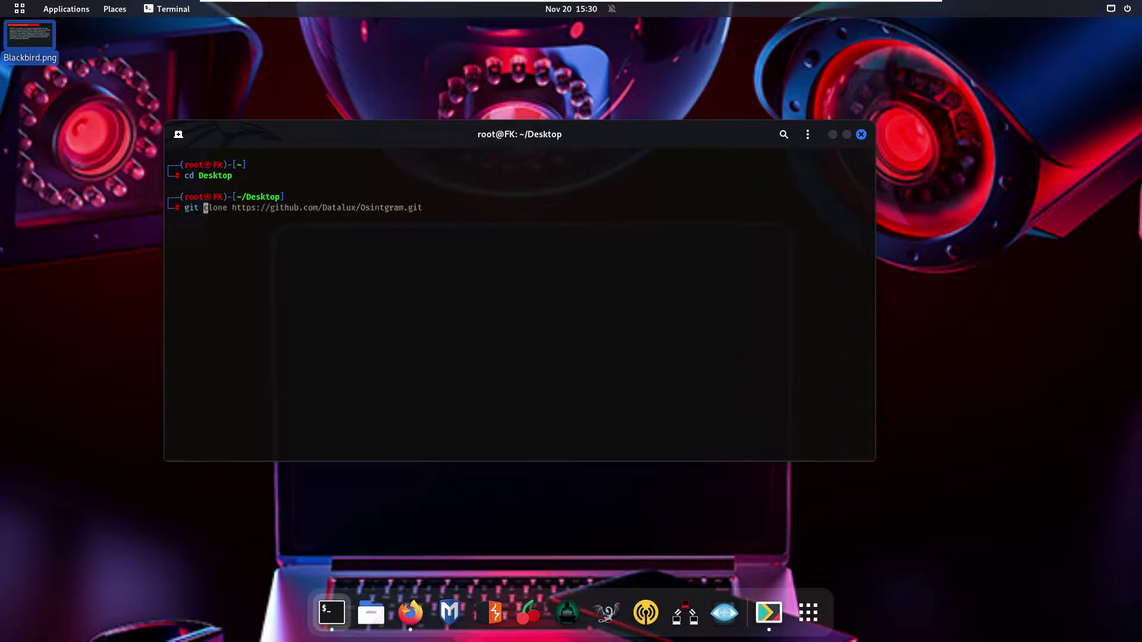
pyautogui.write('clonne')
pyautogui.press('BackSpace')
pyautogui.press('BackSpace')
pyautogui.write('e')
pyautogui.hotkey('ctrl', 'shift', 'v')
pyautogui.press('Return')
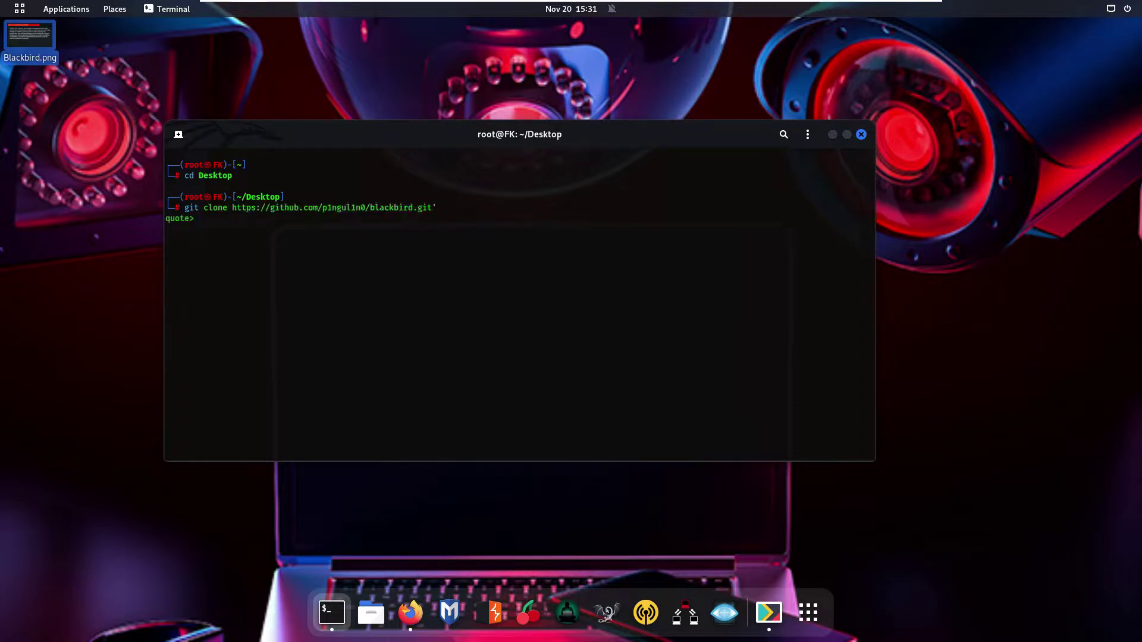
pyautogui.hotkey('ctrl', 'c')
pyautogui.press('Up')
pyautogui.press('Return')
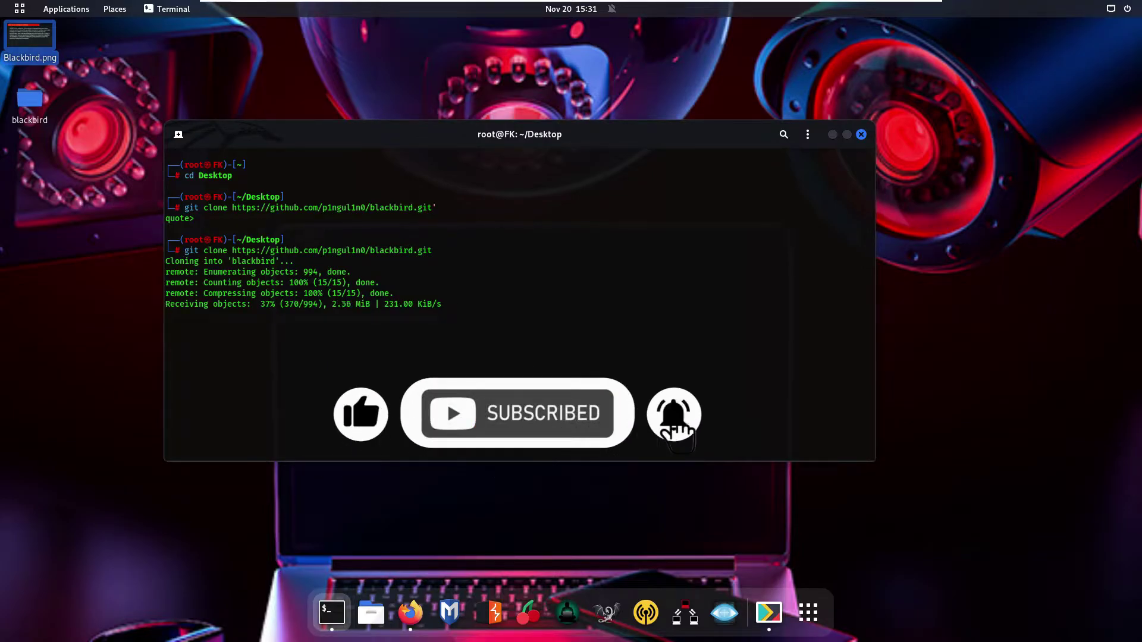
# - Resize, maximise and reposition the terminal window toward the upper left
pyautogui.moveTo(874, 459)
pyautogui.mouseDown()
pyautogui.moveTo(1005, 637)
pyautogui.moveTo(1118, 640)
pyautogui.mouseUp()
pyautogui.moveTo(548, 178); pyautogui.dragTo(532, 98)
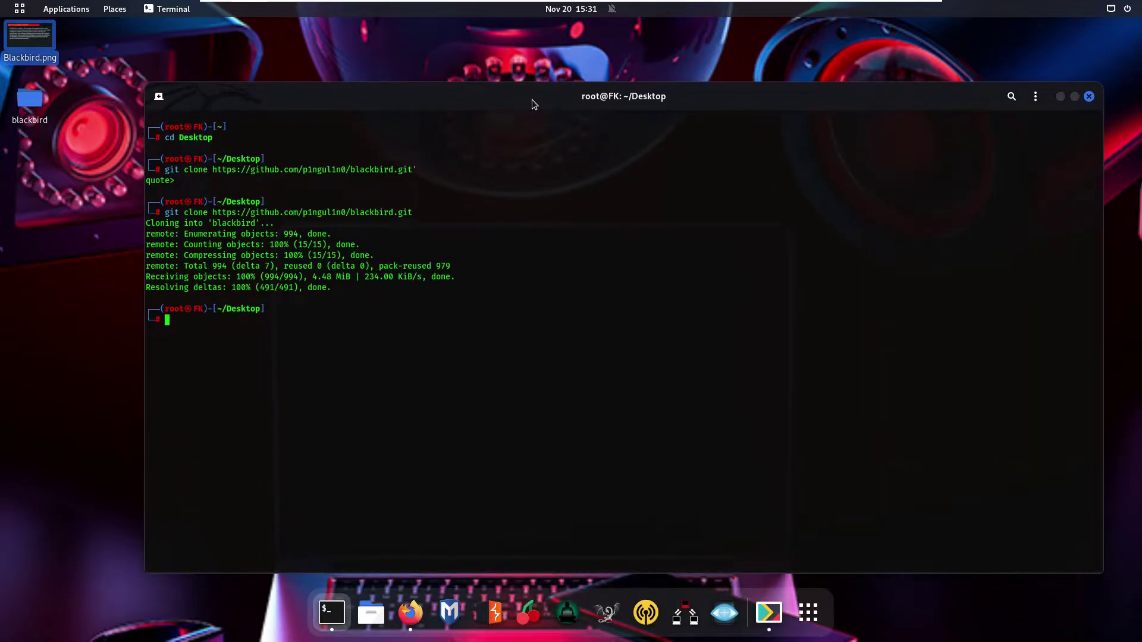
pyautogui.doubleClick(531, 99)
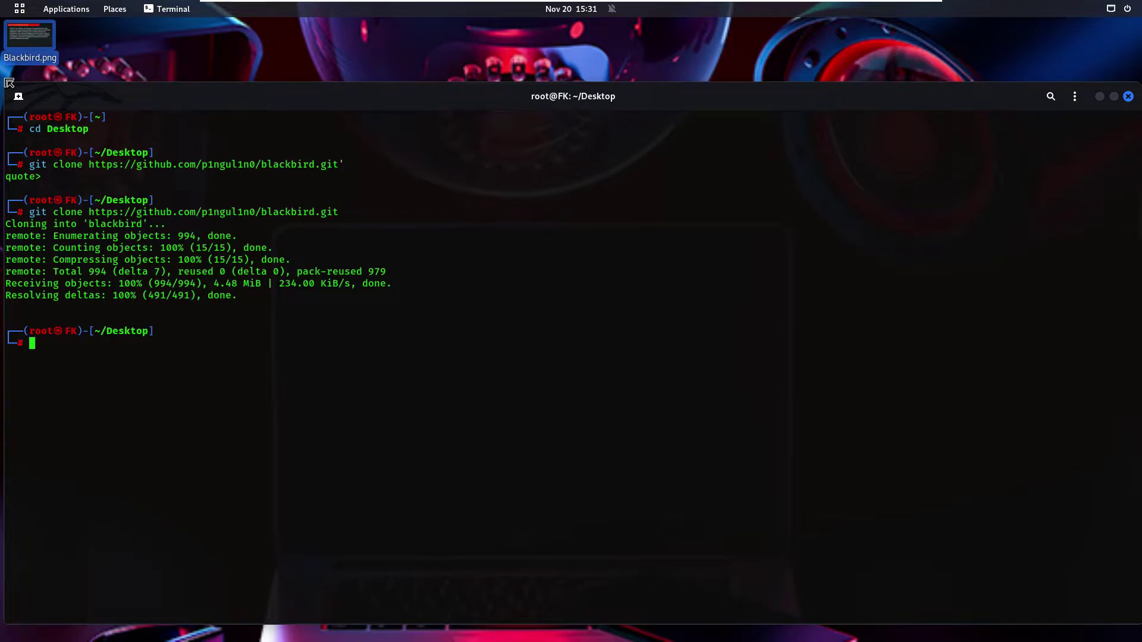
pyautogui.moveTo(9, 83); pyautogui.dragTo(254, 93)
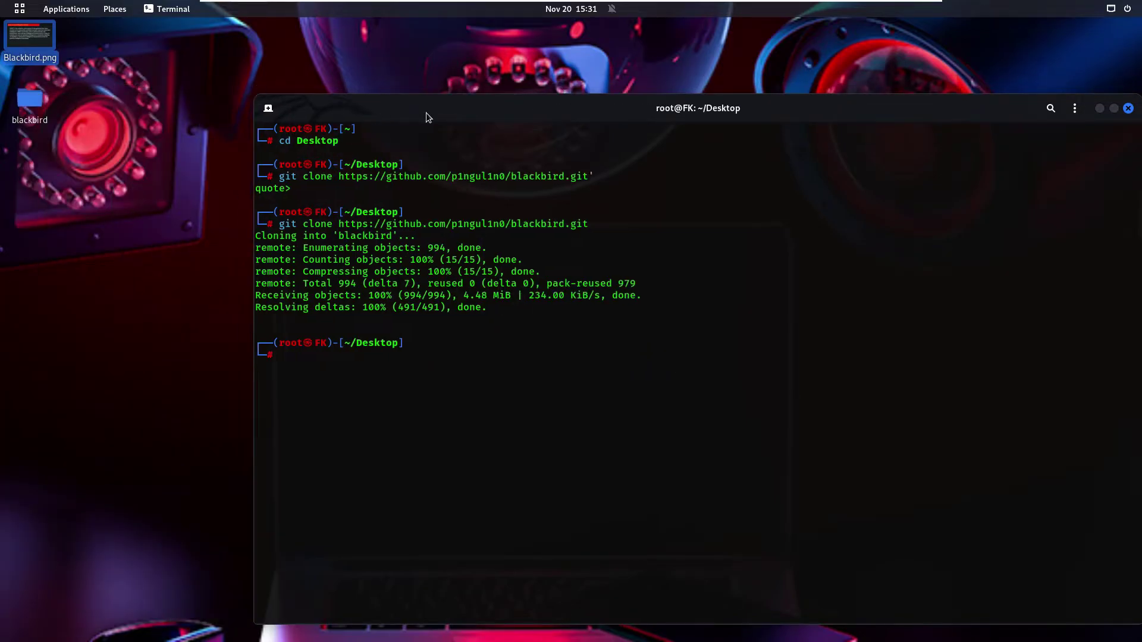
pyautogui.moveTo(441, 98); pyautogui.dragTo(397, 63)
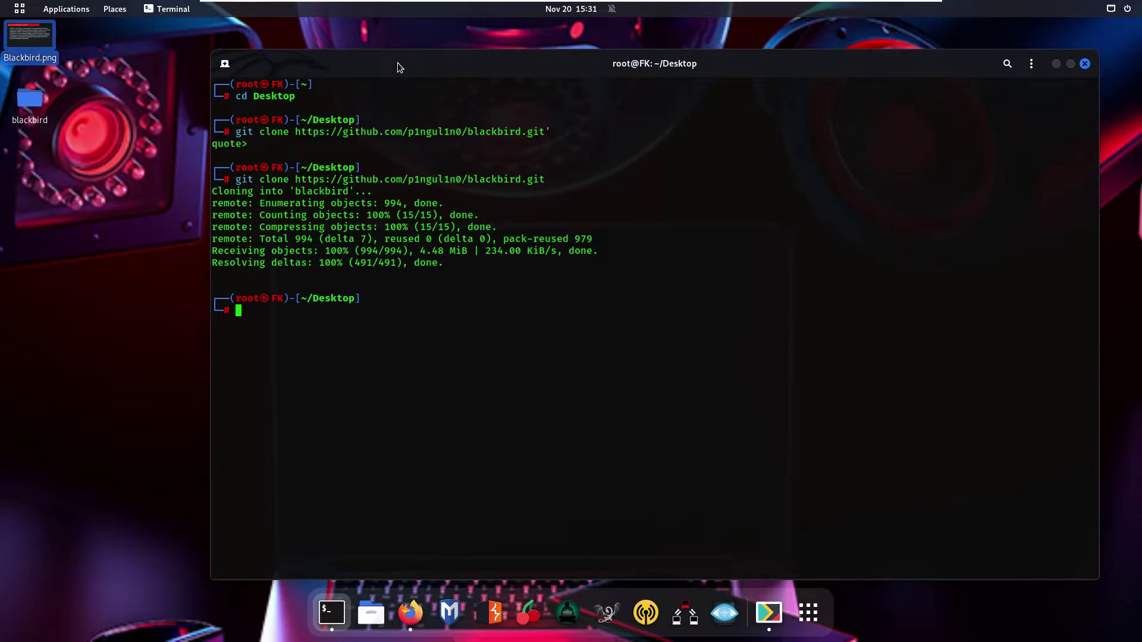
# - Enter the blackbird folder, list its files, and run pip3 install -r requirements.txt
pyautogui.write('cd blackbird')
pyautogui.press('Return')
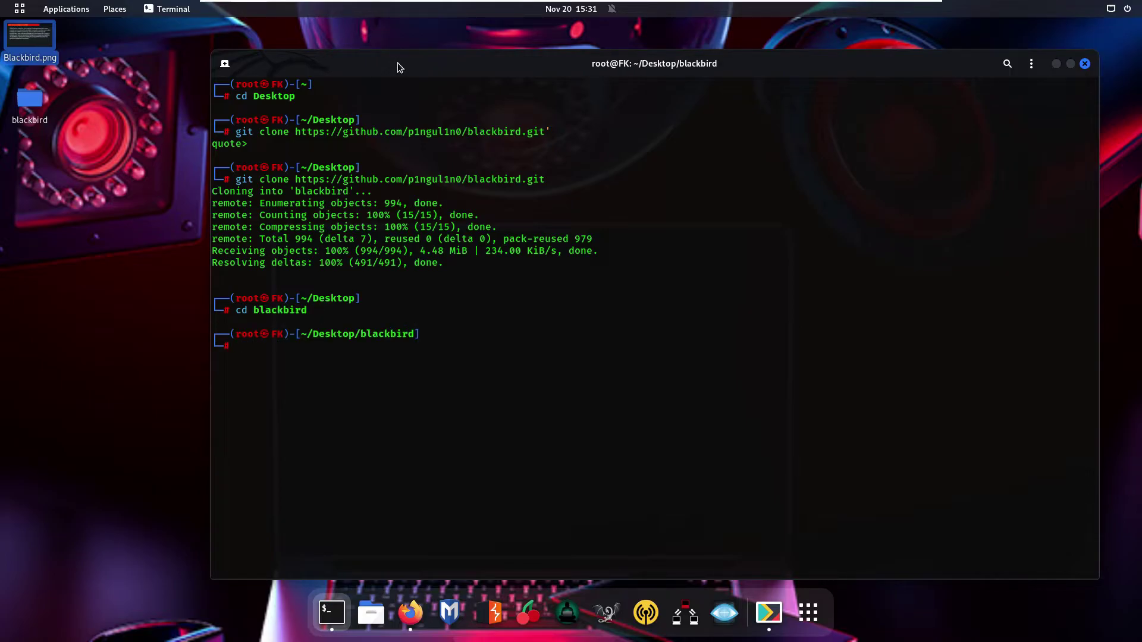
pyautogui.write('ls')
pyautogui.press('Return')
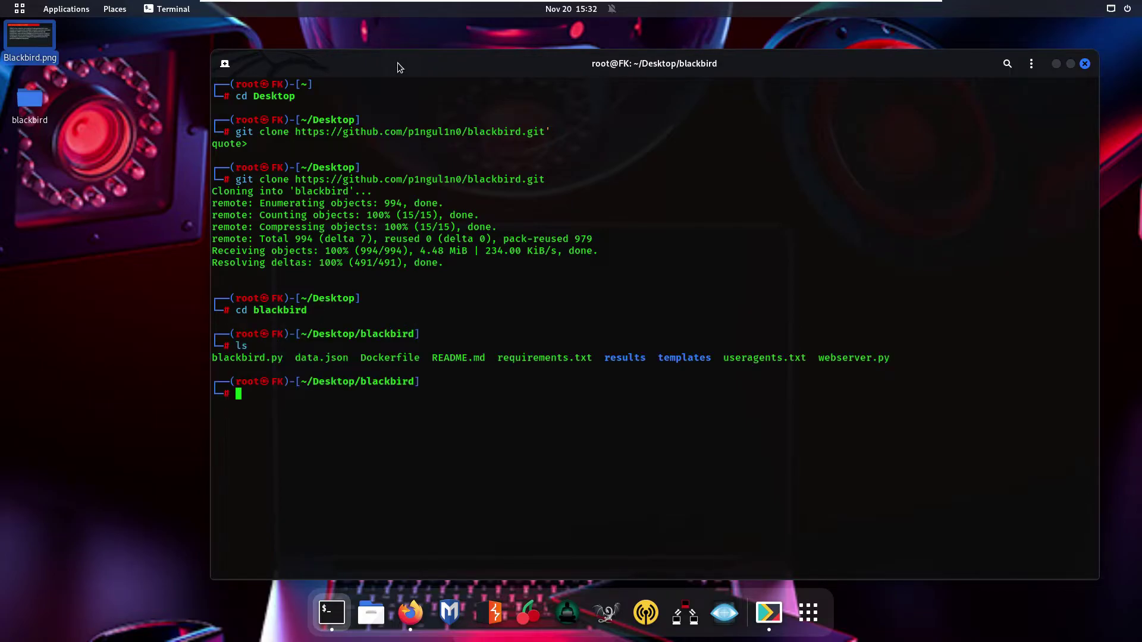
pyautogui.write('pip')
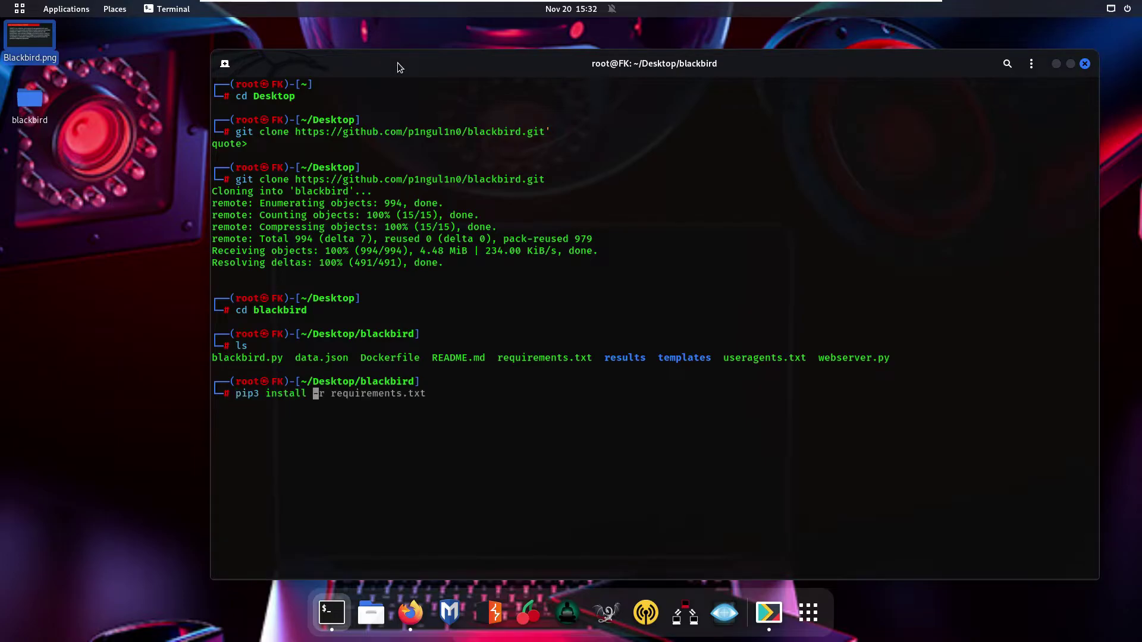
pyautogui.write('3 install')
pyautogui.press('Right')
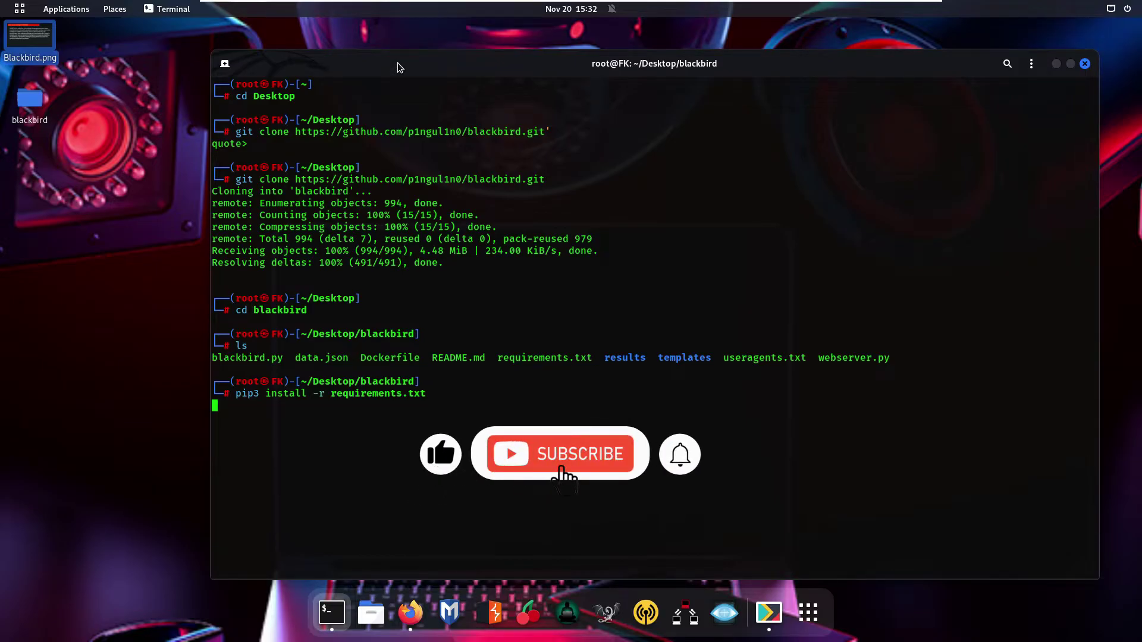
pyautogui.press('Return')
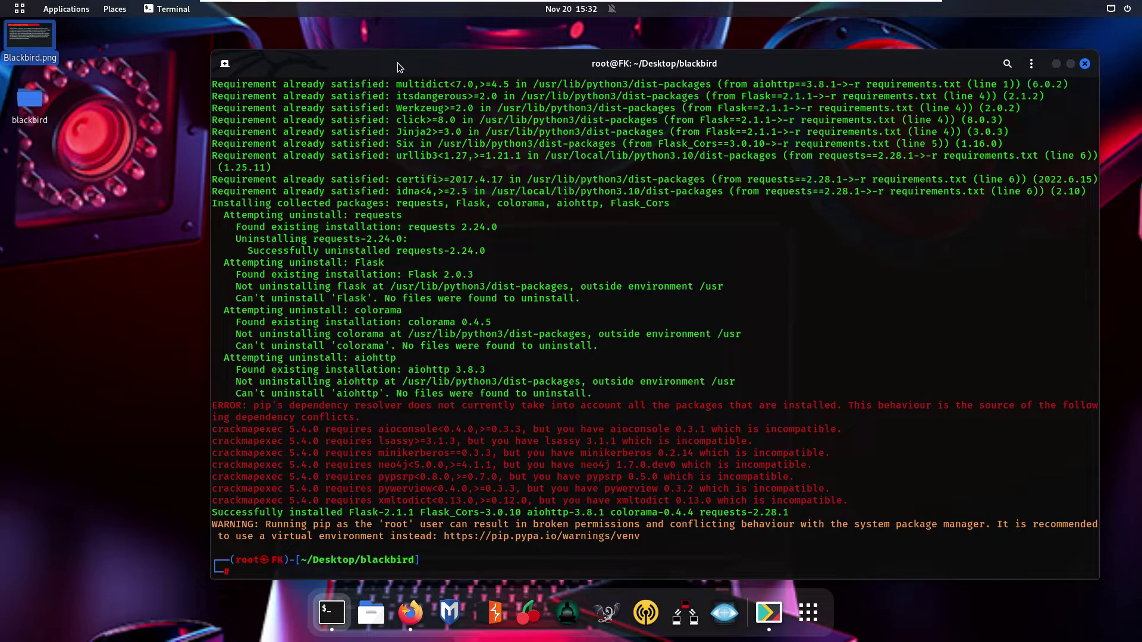
# - Clear the terminal, relist the blackbird folder, and briefly select the blackbird.py name
pyautogui.write('clear')
pyautogui.press('Return')
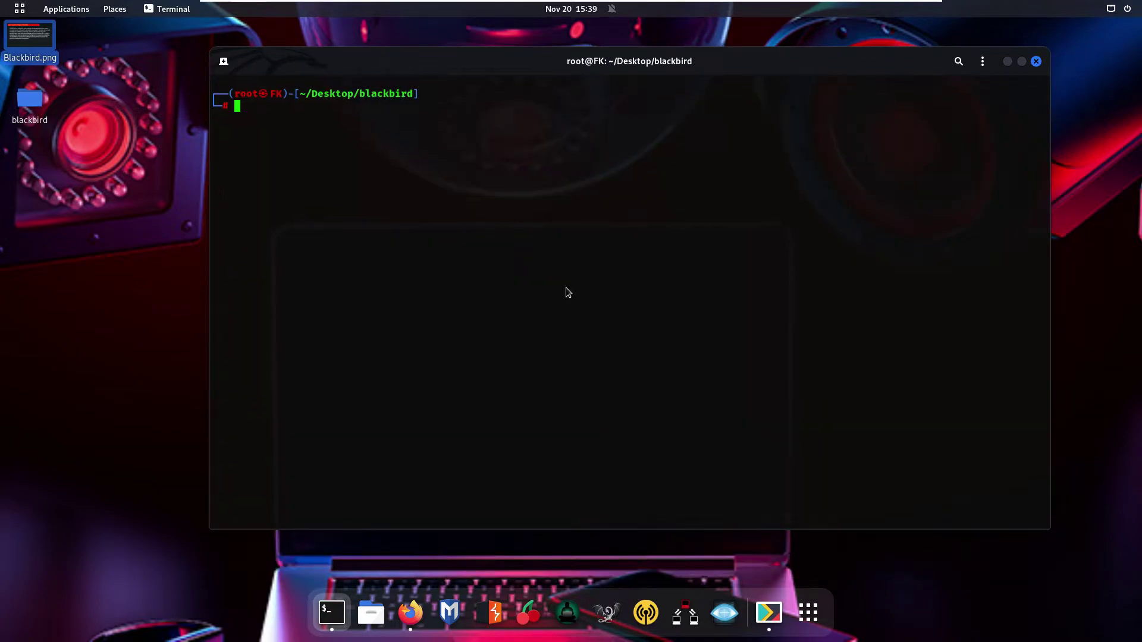
pyautogui.write('ls')
pyautogui.press('Return')
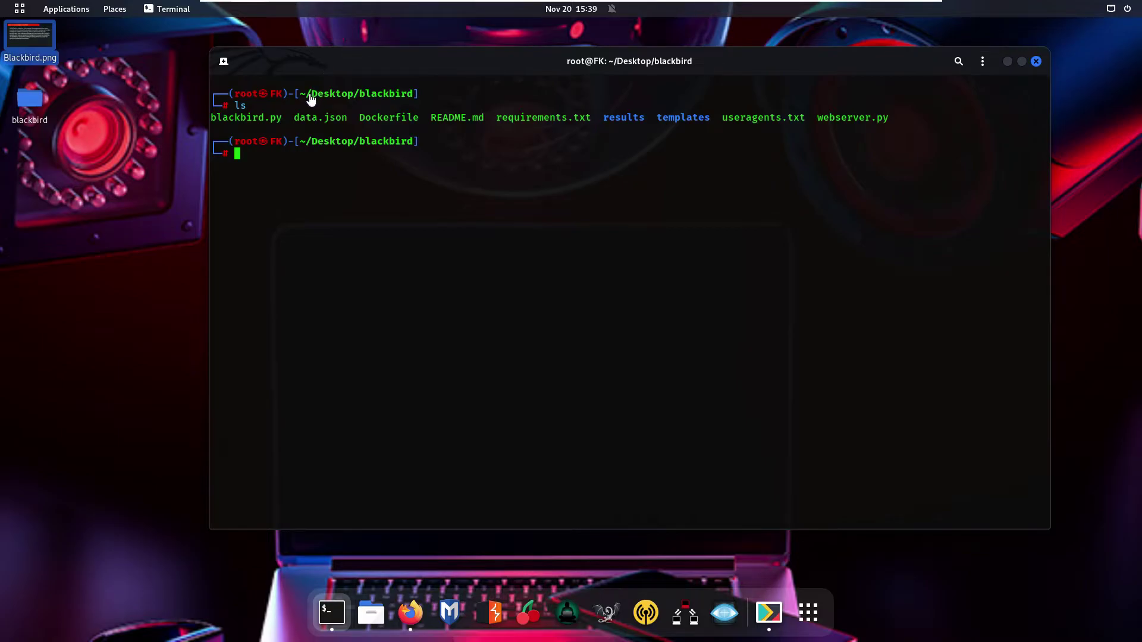
pyautogui.doubleClick(274, 117)
pyautogui.doubleClick(263, 117)
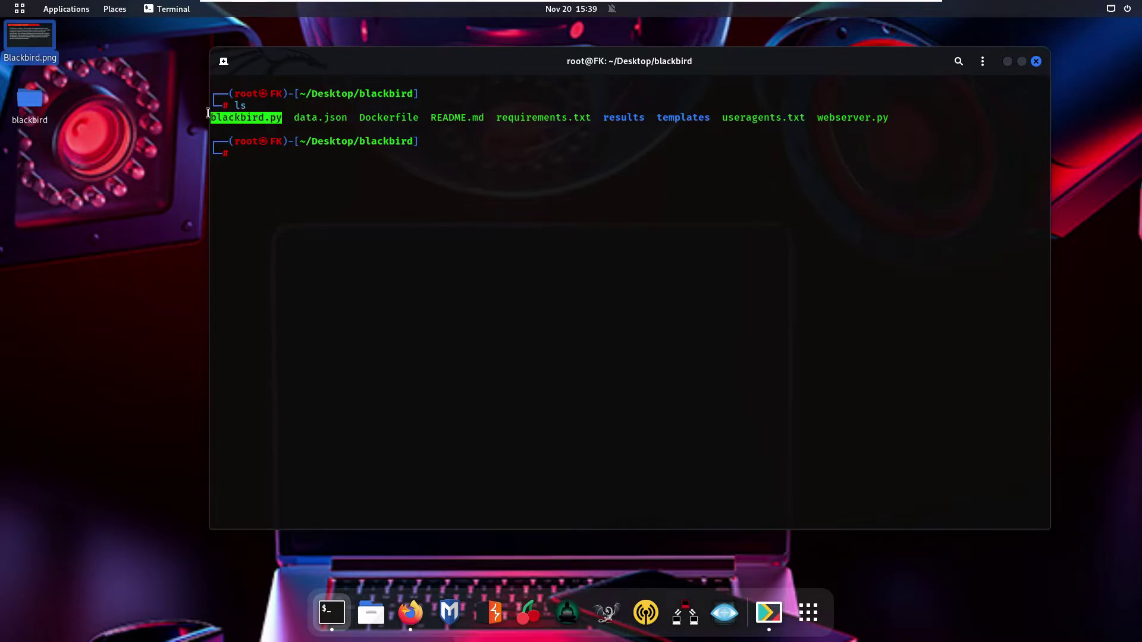
pyautogui.tripleClick(262, 117)
pyautogui.click(272, 153)
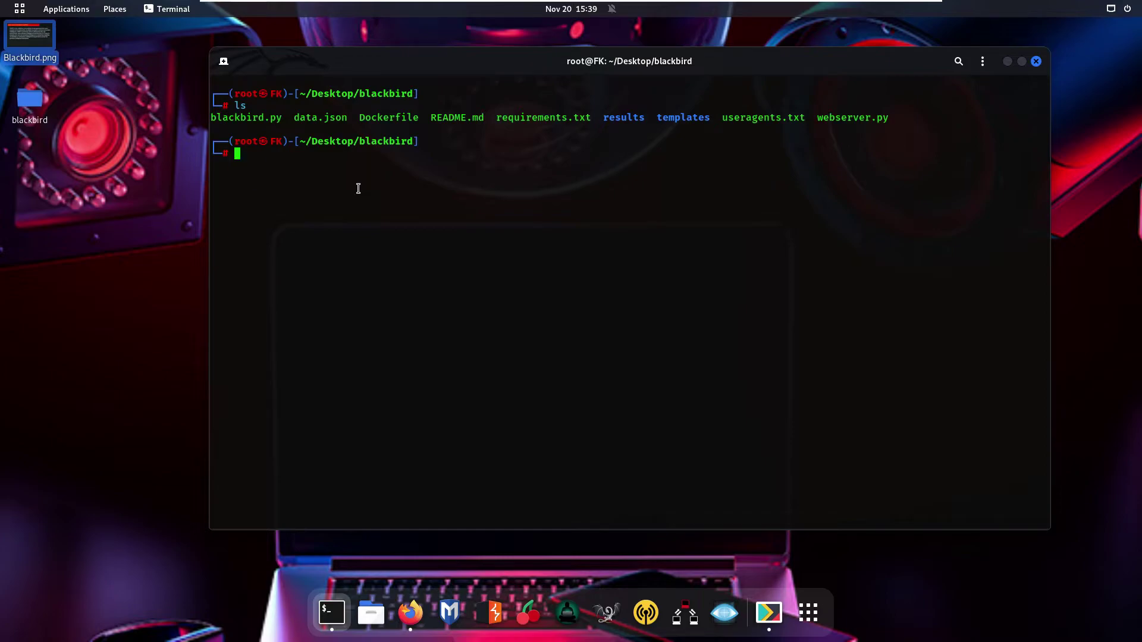
# - Run python3 blackbird.py --list-sites to print Blackbird's supported sites
pyautogui.write('pytho')
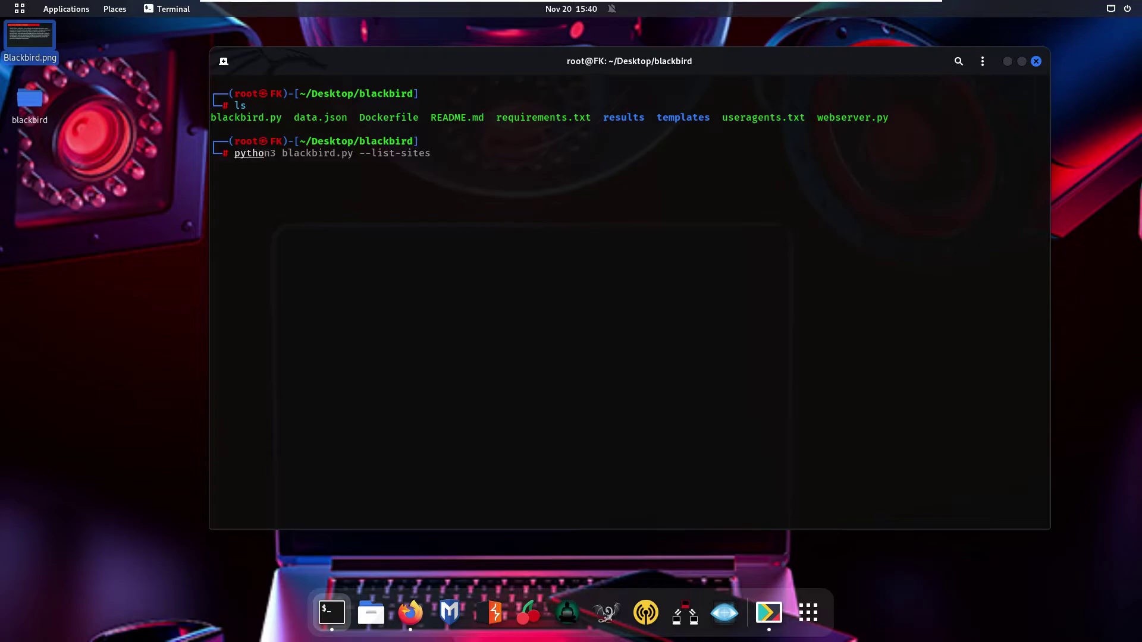
pyautogui.press('Right')
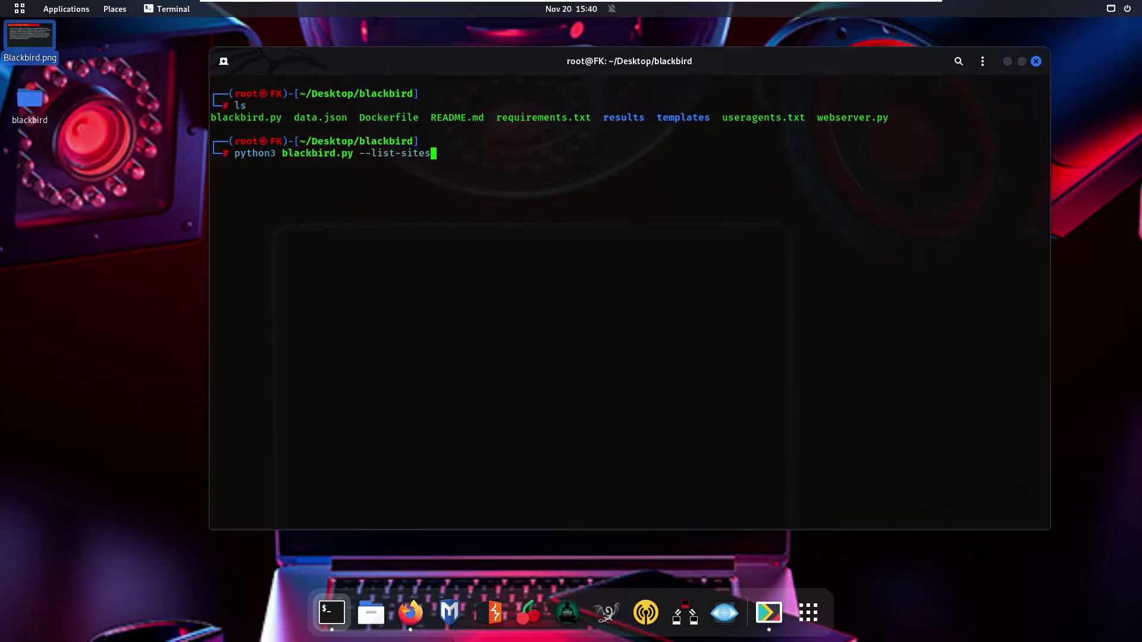
pyautogui.press('Return')
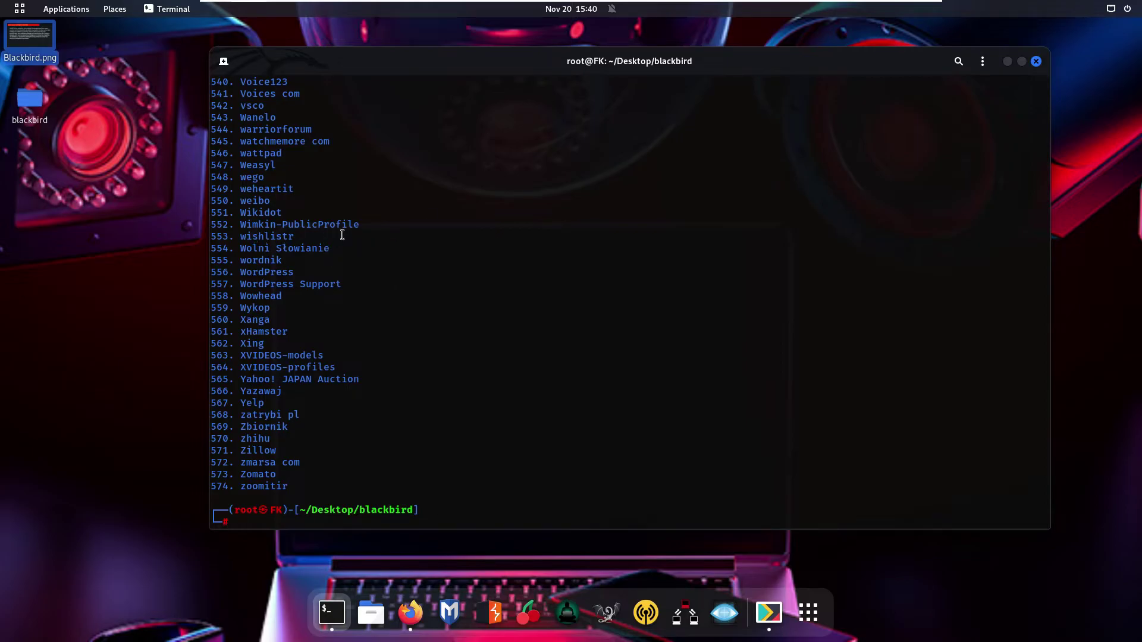
# - Scroll up to the Blackbird banner and back through the numbered site list
pyautogui.scroll(20, 336, 235)
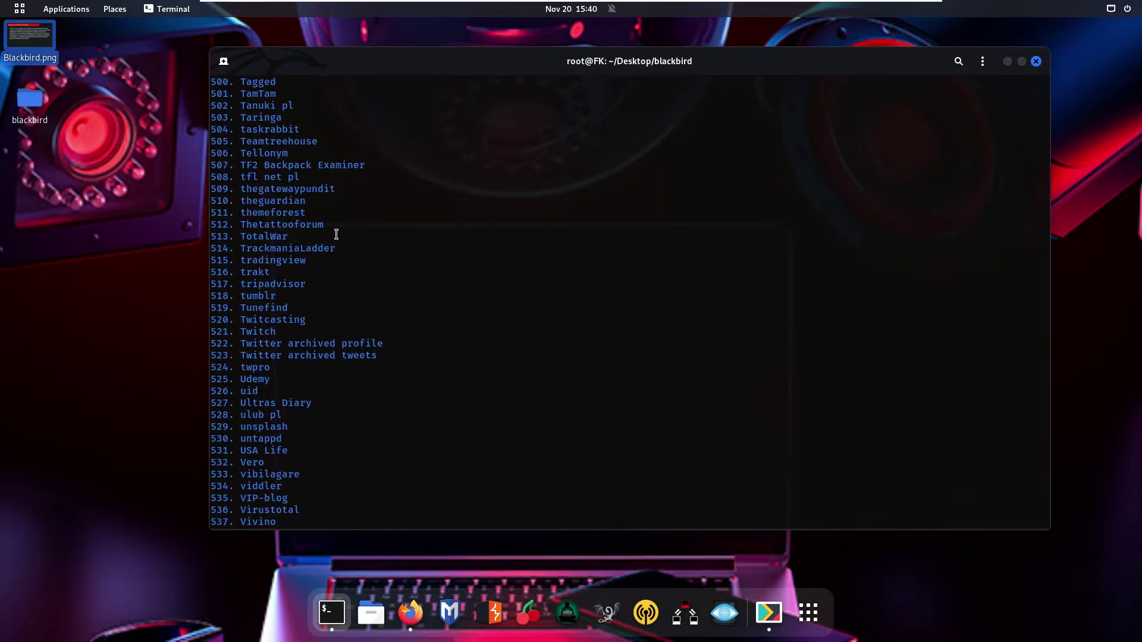
pyautogui.scroll(20, 336, 235)
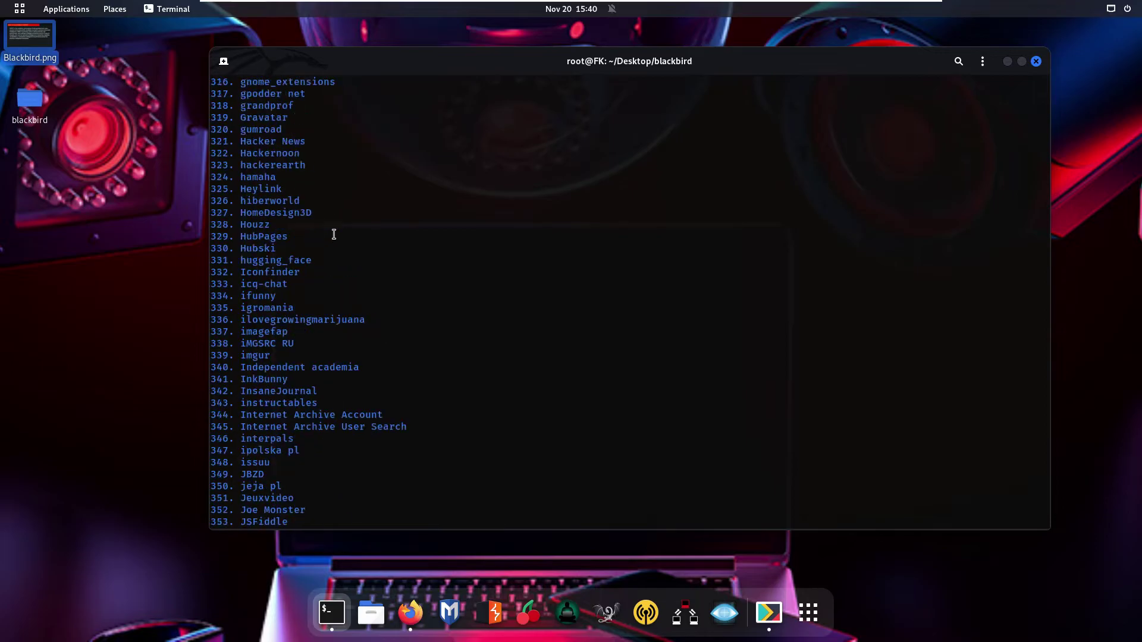
pyautogui.scroll(20, 334, 235)
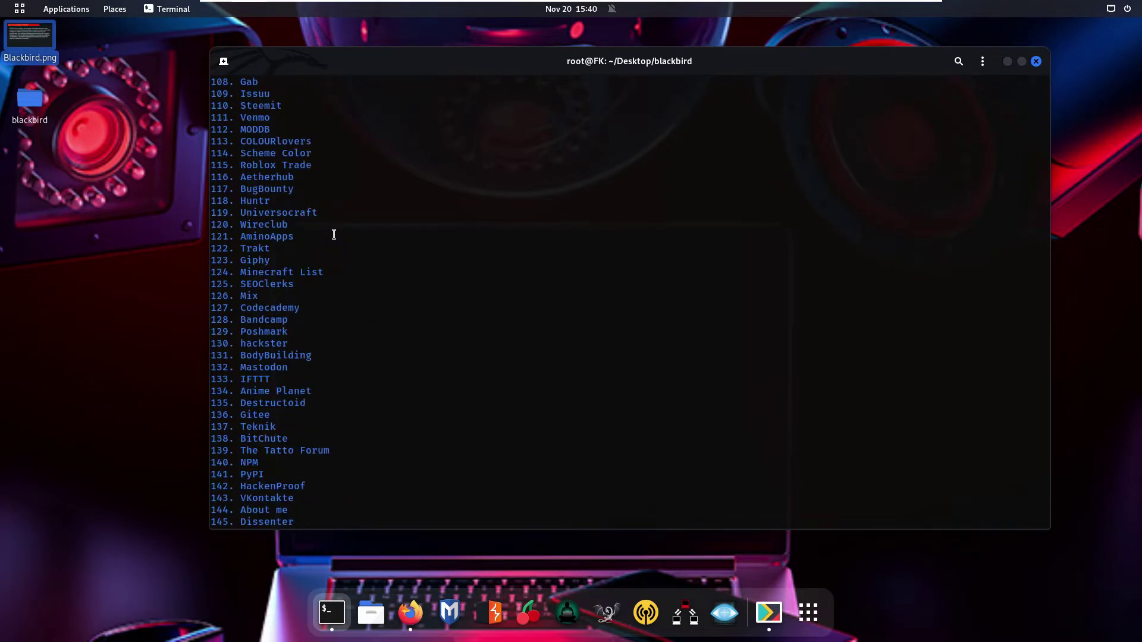
pyautogui.scroll(14, 334, 235)
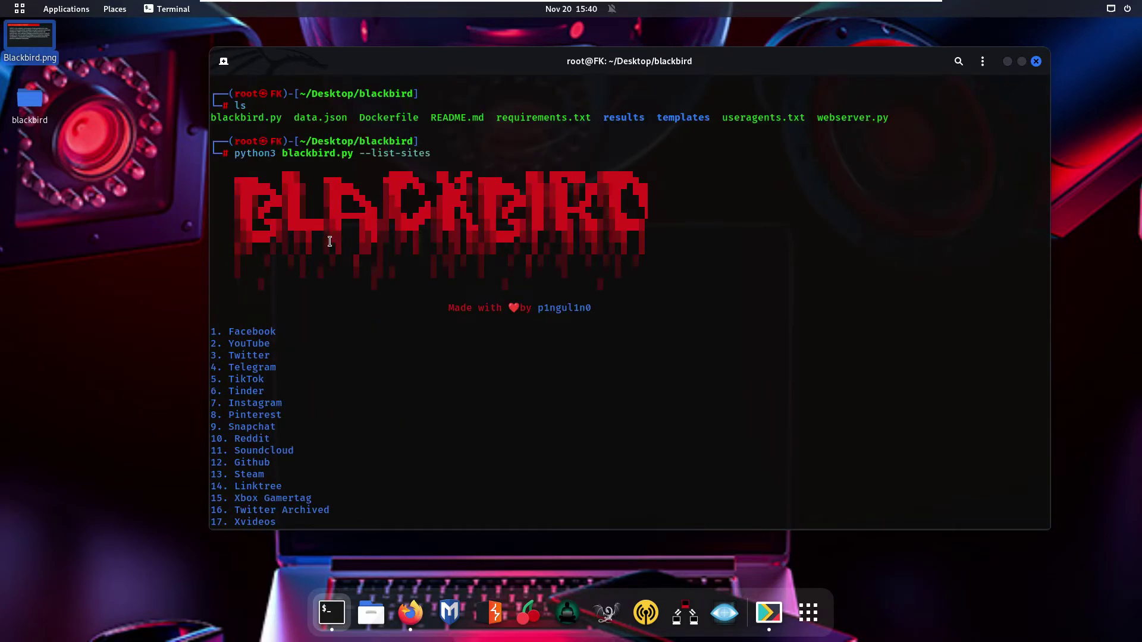
pyautogui.scroll(-3, 309, 238)
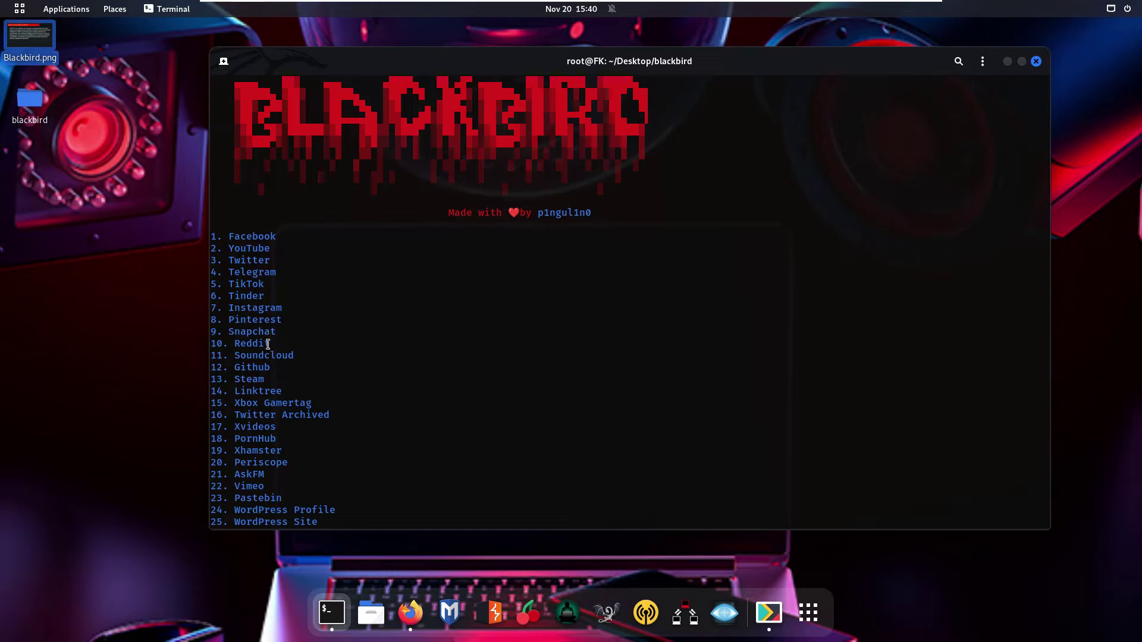
pyautogui.scroll(-20, 460, 330)
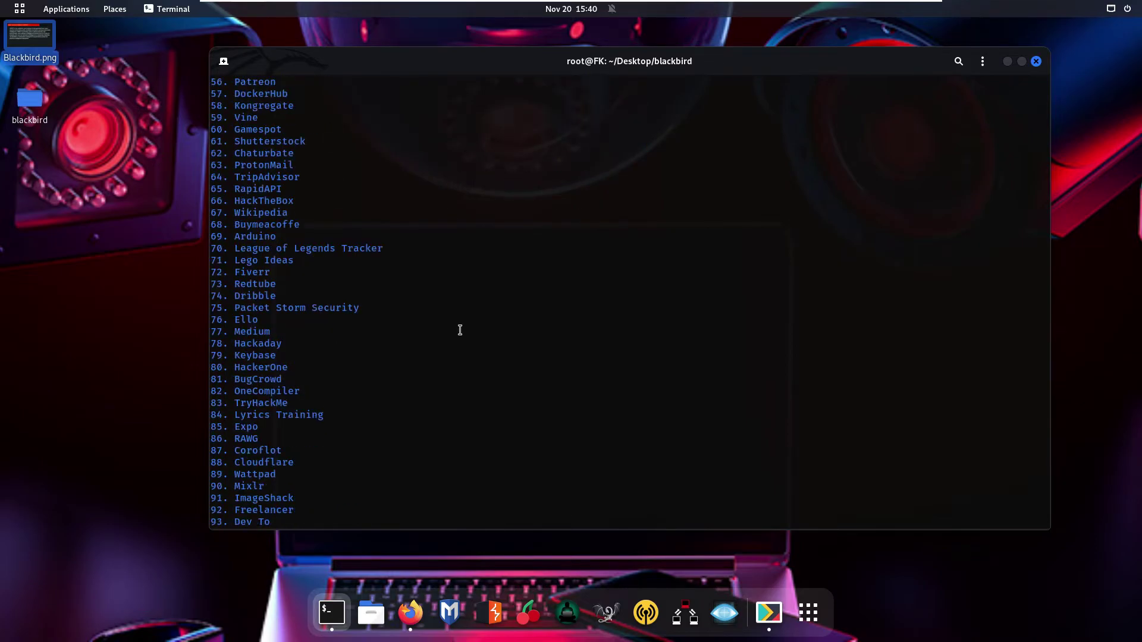
pyautogui.scroll(19, 459, 330)
pyautogui.scroll(17, 460, 330)
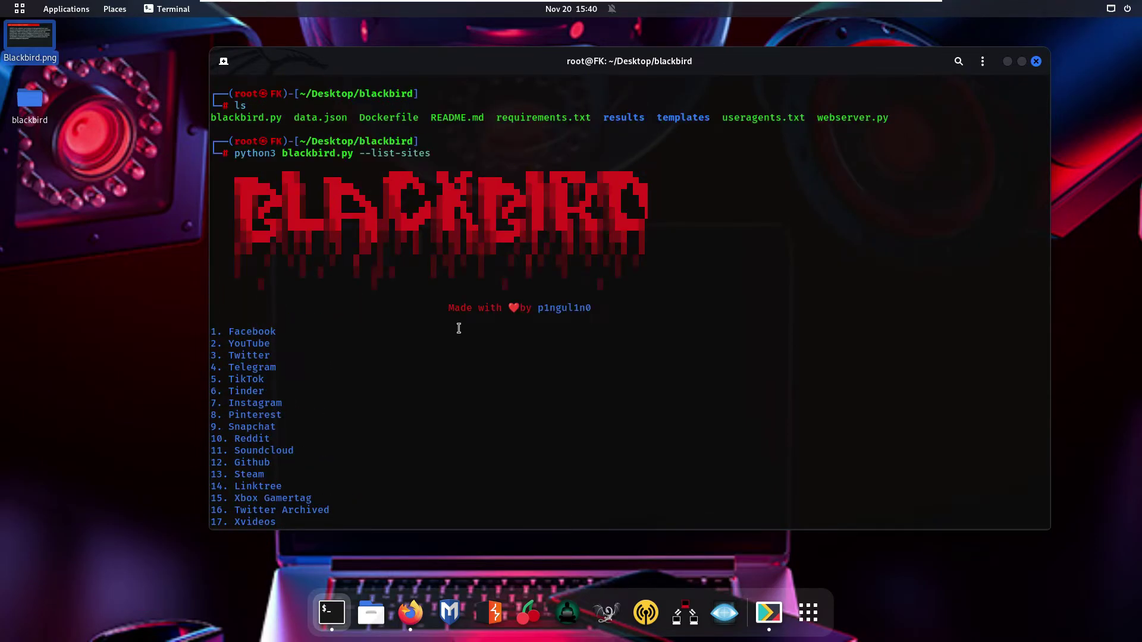
pyautogui.scroll(-20, 460, 329)
pyautogui.scroll(-20, 458, 328)
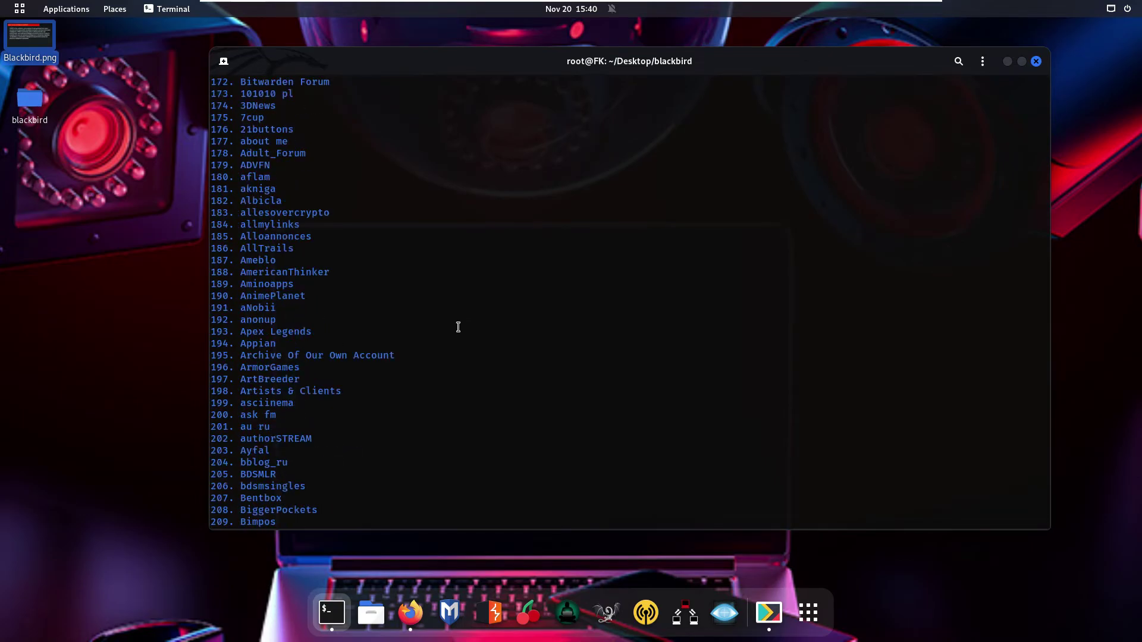
pyautogui.scroll(-20, 457, 327)
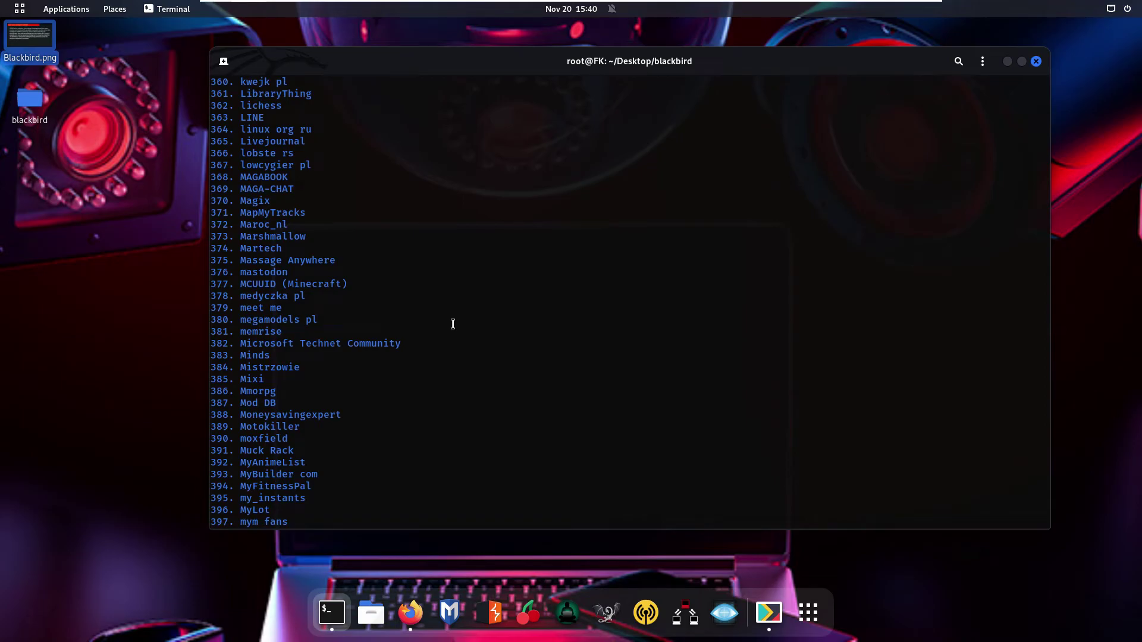
pyautogui.scroll(-17, 453, 324)
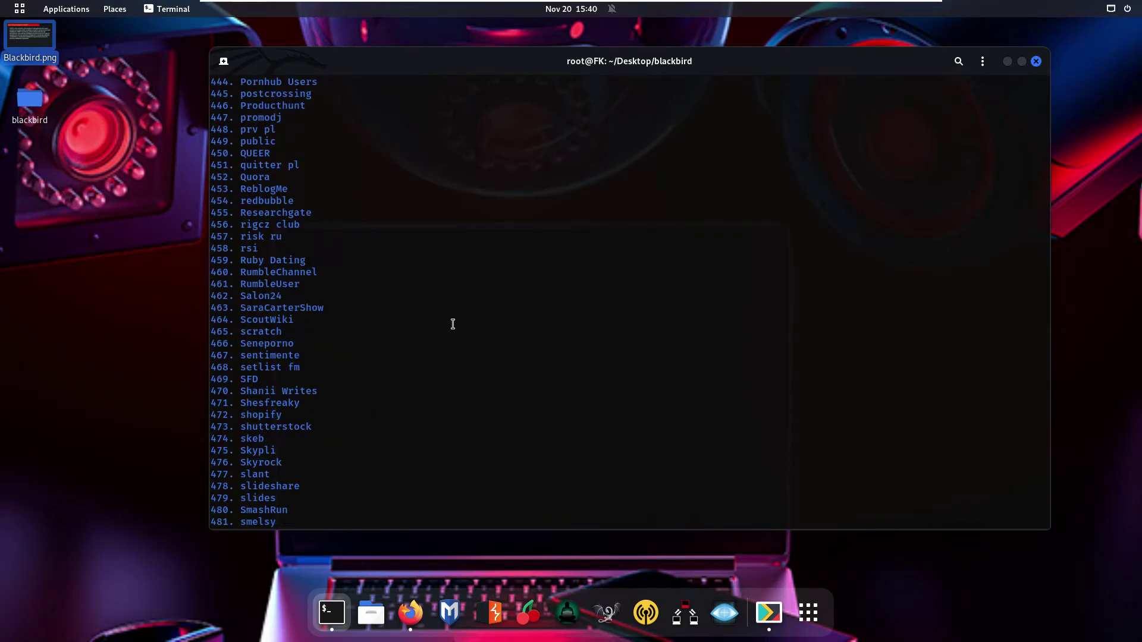
pyautogui.scroll(20, 452, 325)
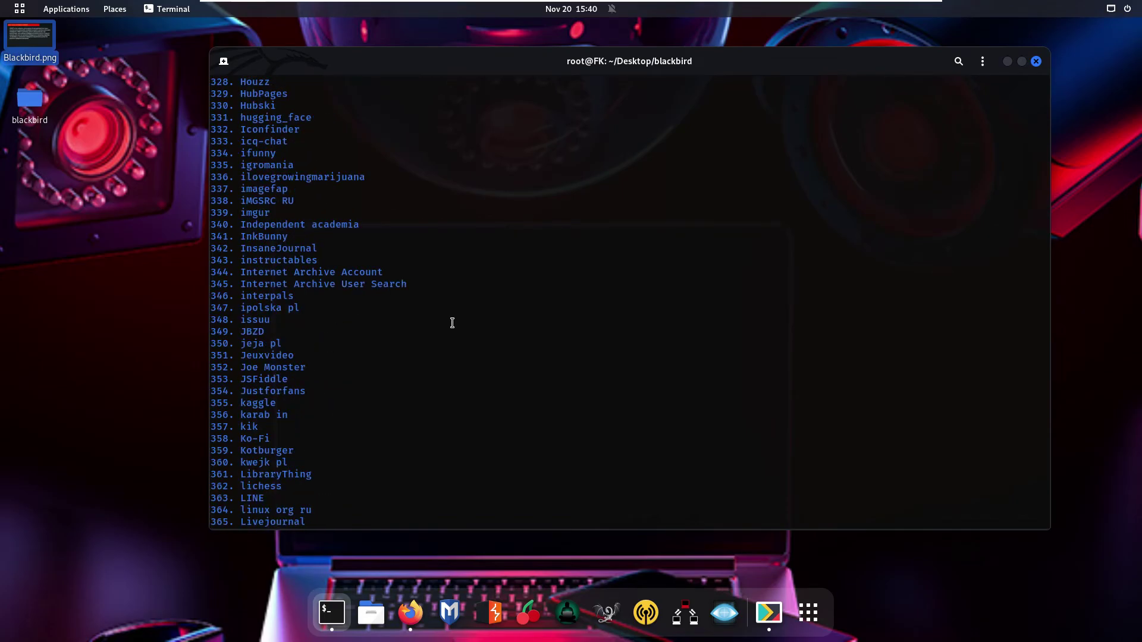
pyautogui.scroll(20, 453, 323)
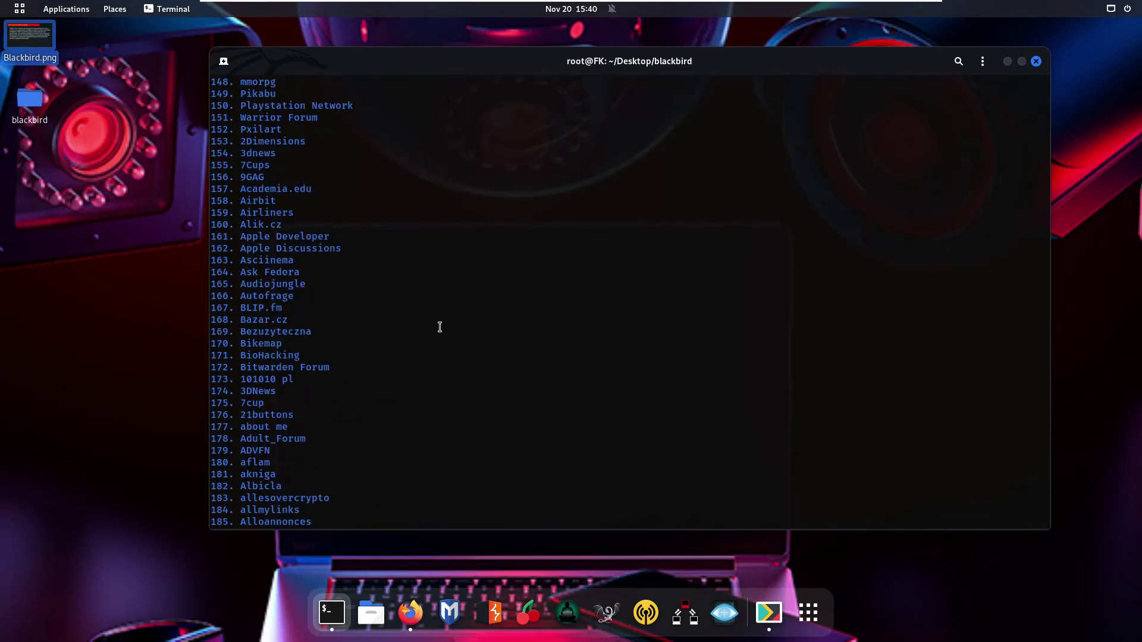
pyautogui.scroll(20, 440, 327)
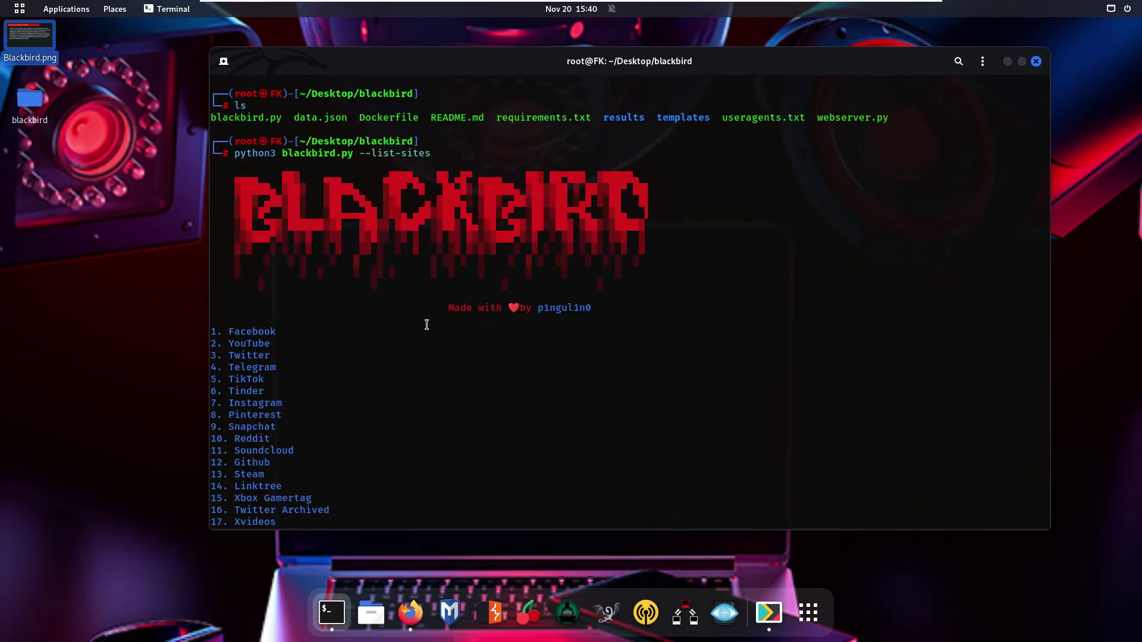